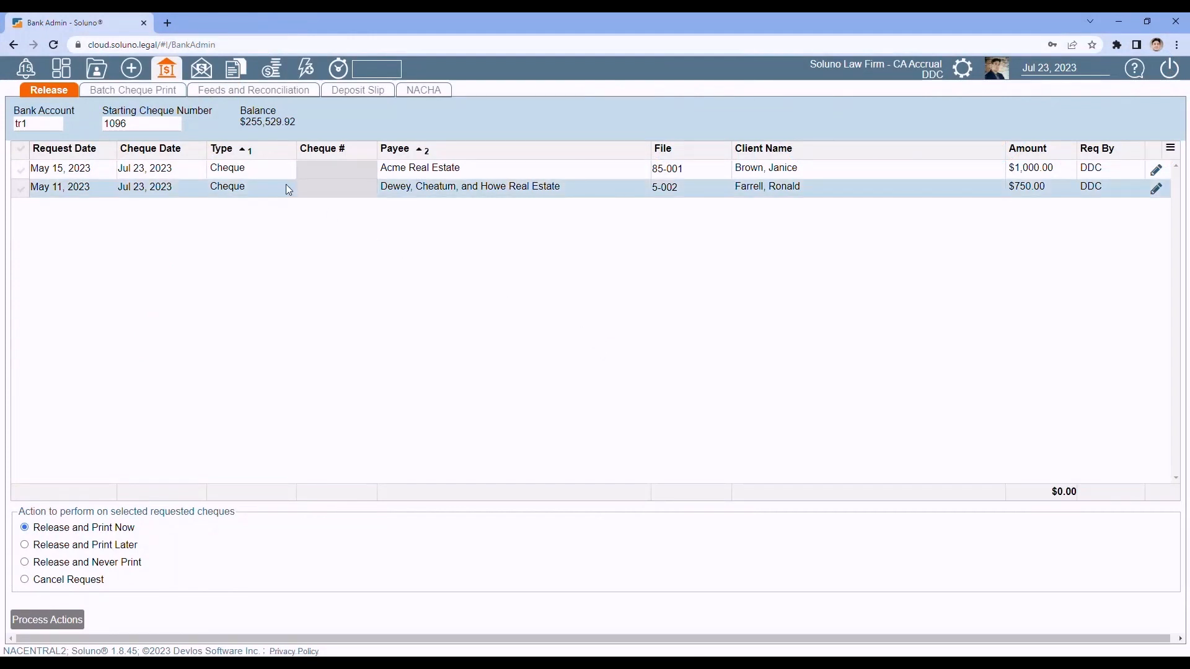
Step: Show the earlier Conflict Search report for 'dissolution' under Contacts and Files
click(97, 78)
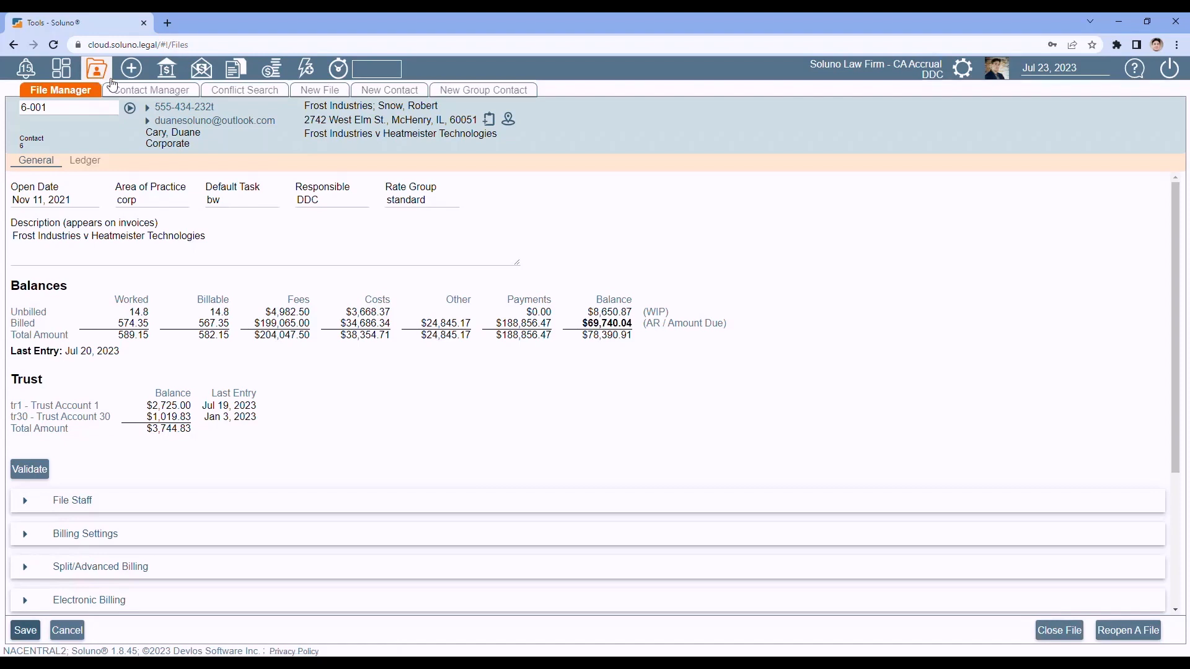
click(246, 91)
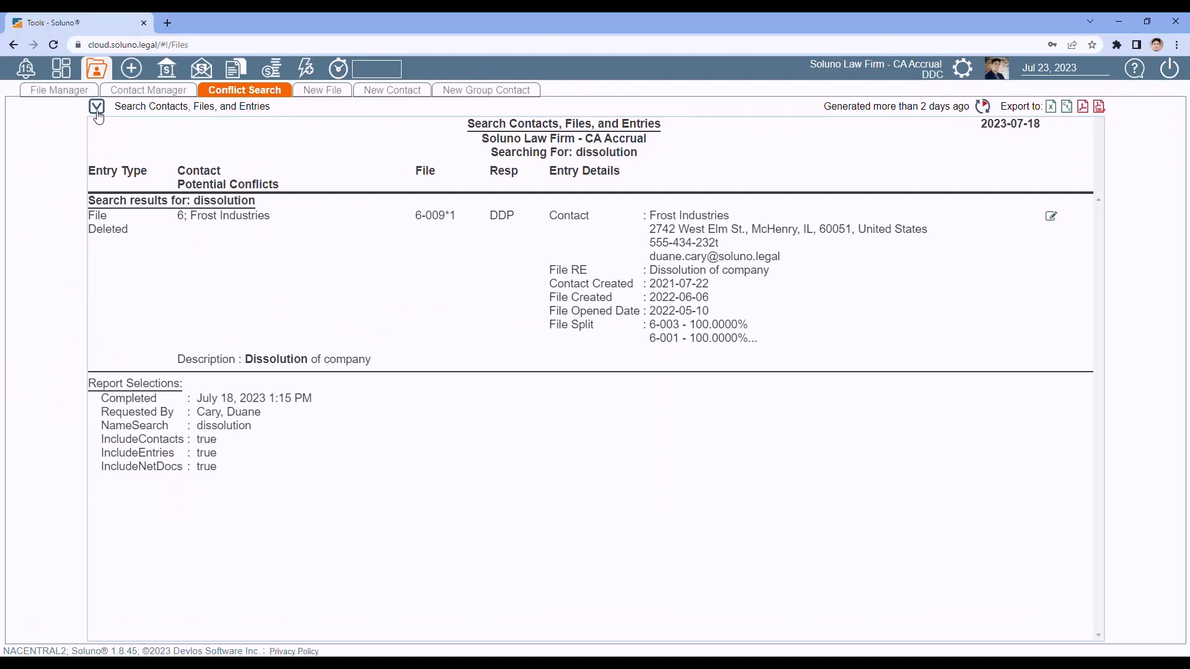
Step: In Conflict Search Options, keep the conflict view and replace 'dissolution' with two people's names, separated by a semicolon
click(98, 113)
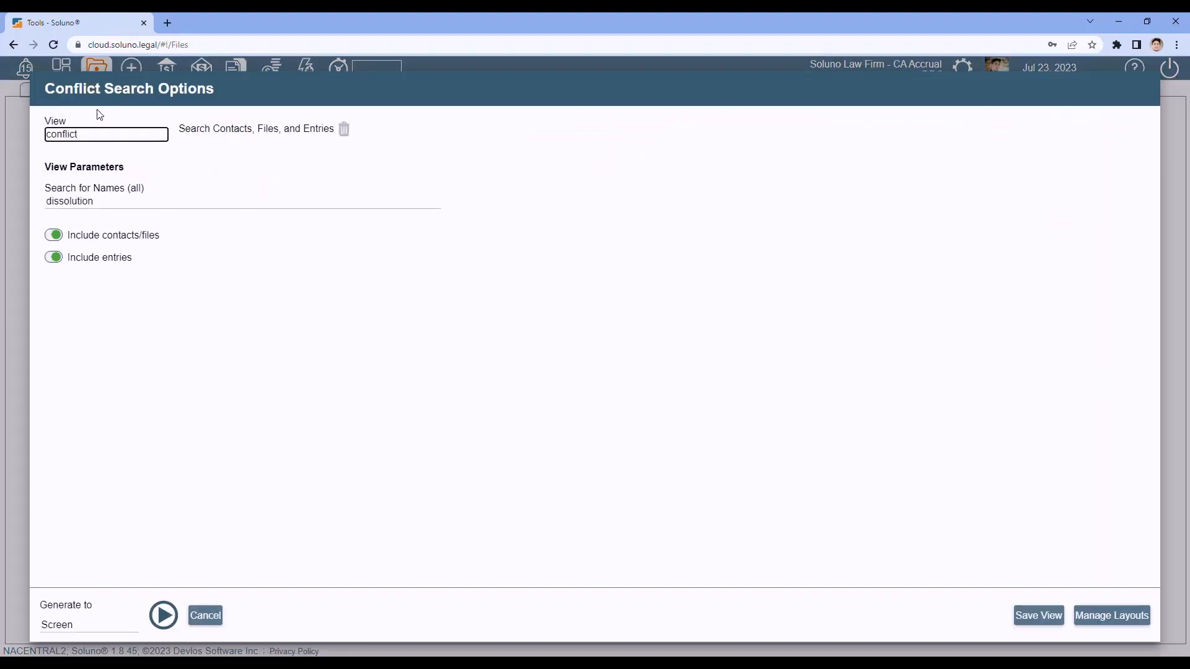
click(102, 132)
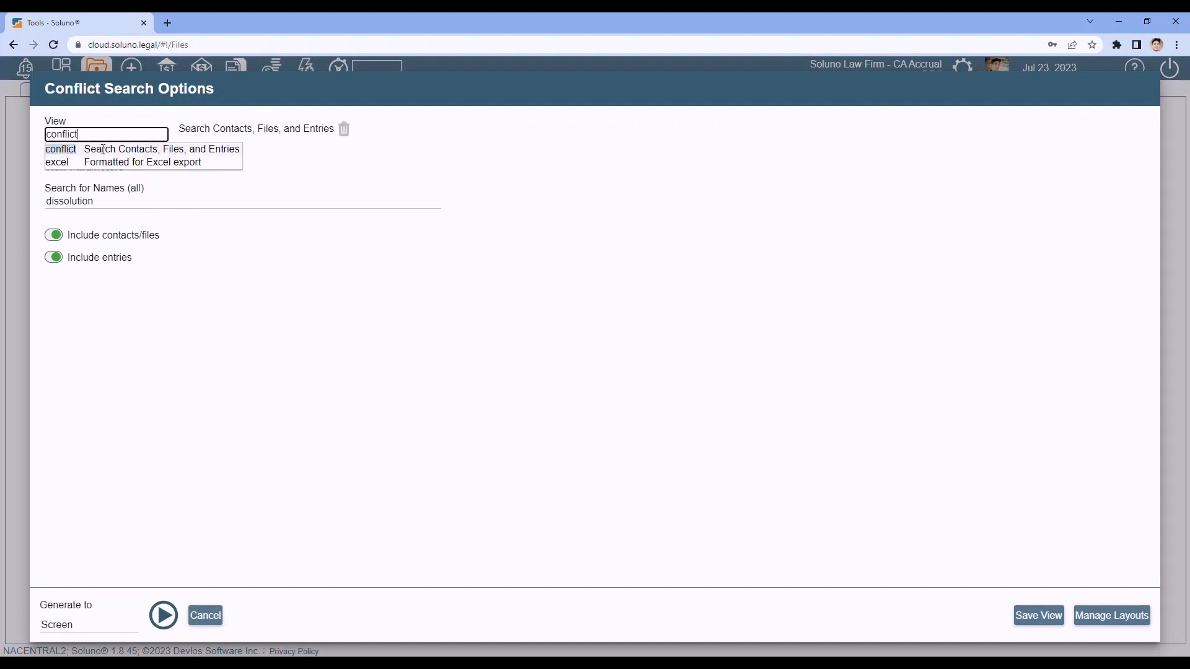
click(103, 150)
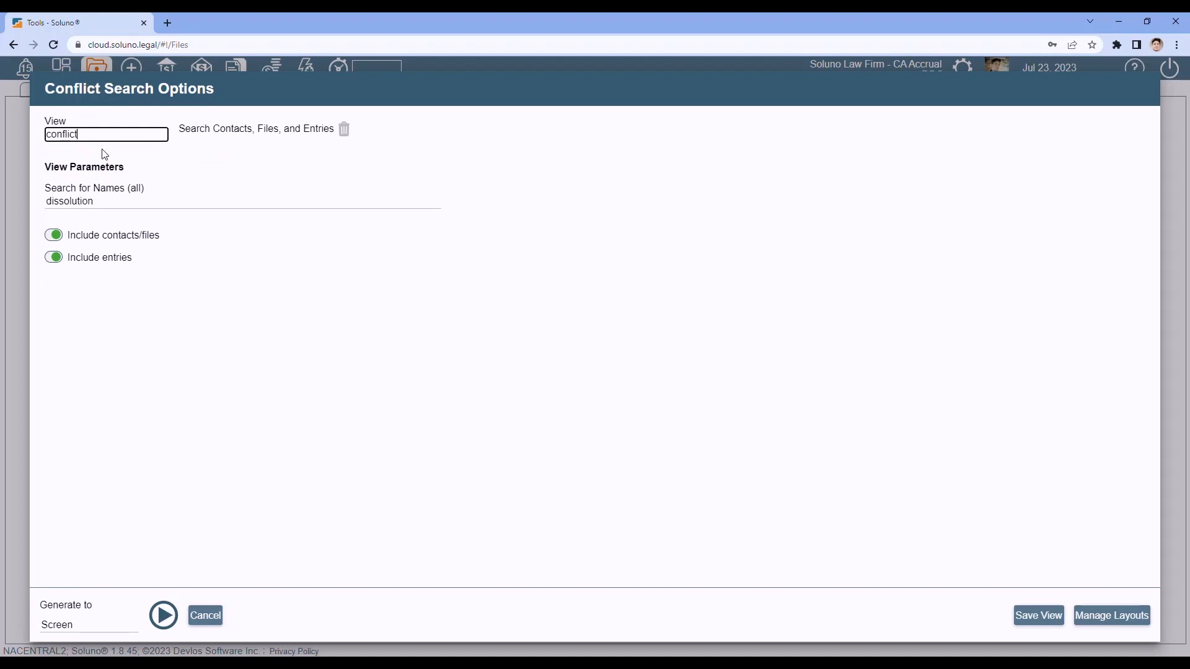
click(95, 203)
drag(94, 203, 2, 211)
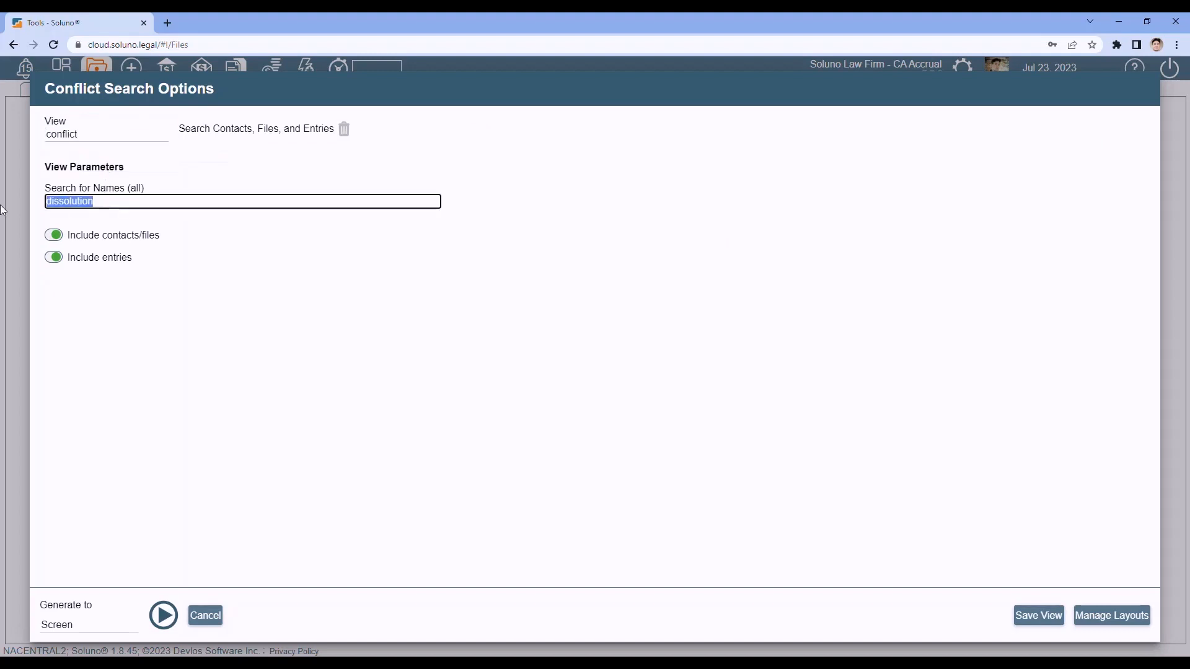
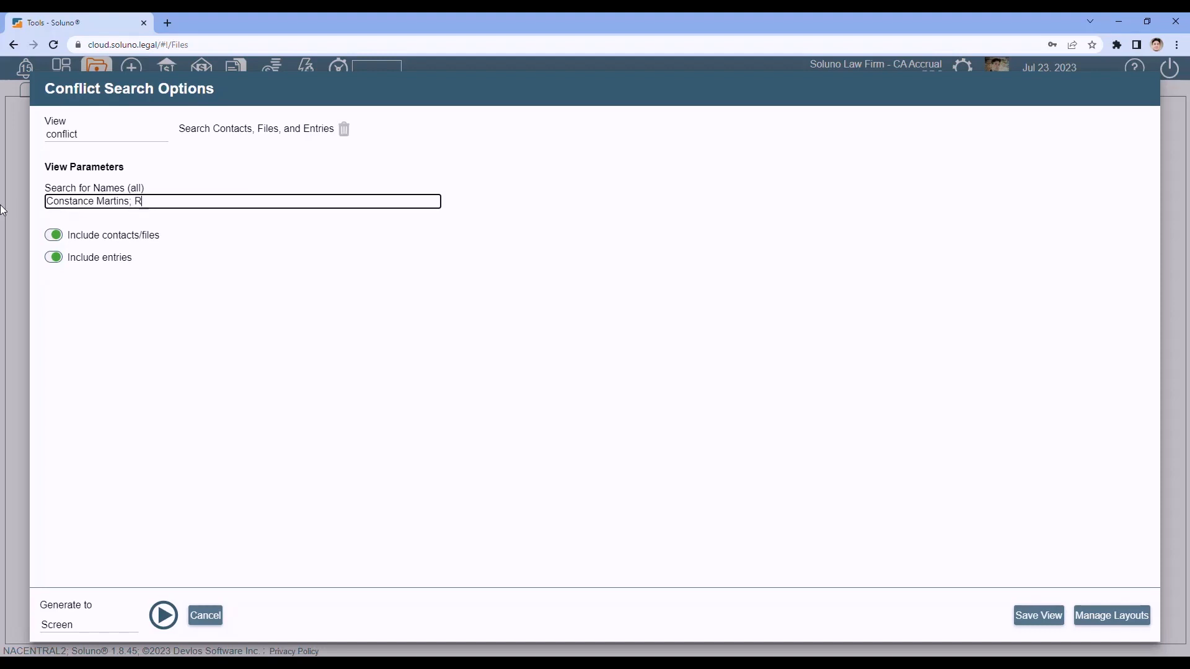
Step: Run the conflict search and highlight the Frost Industries match found for the second name
click(163, 625)
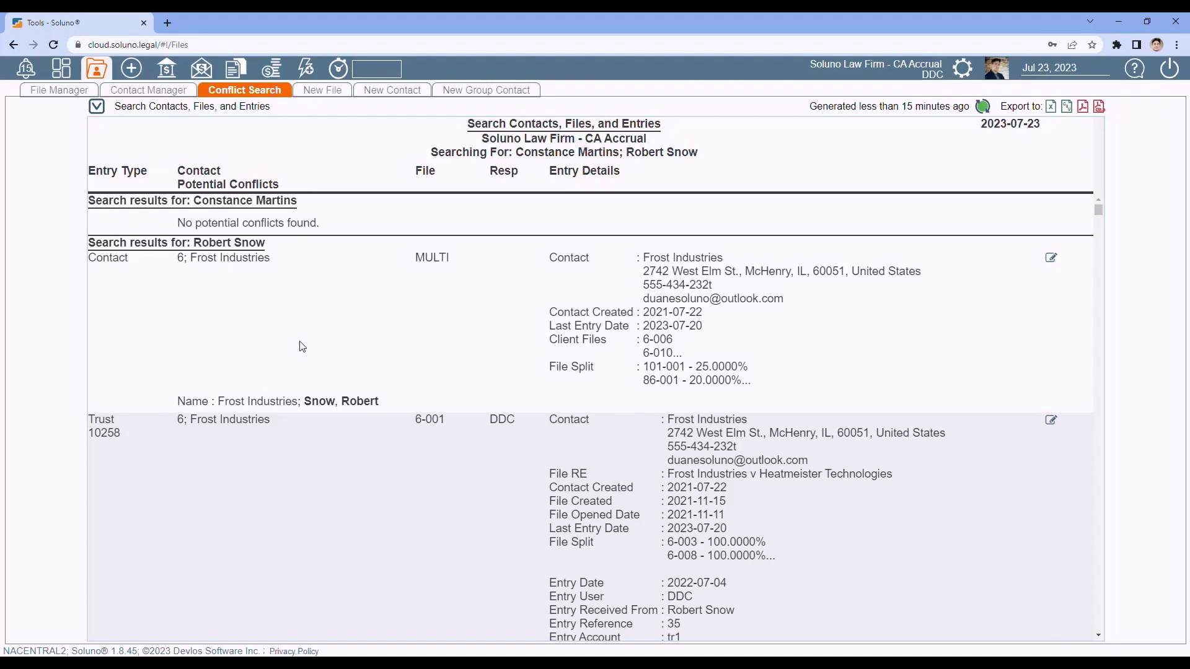
drag(137, 266, 87, 259)
drag(380, 403, 178, 402)
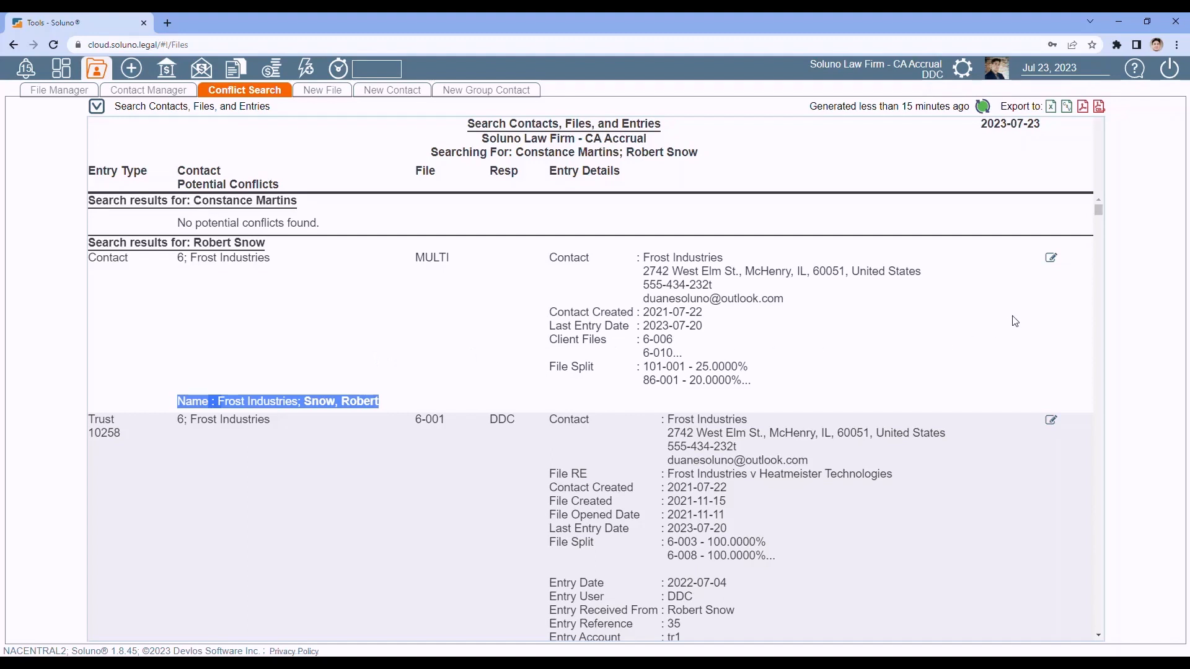
click(1052, 260)
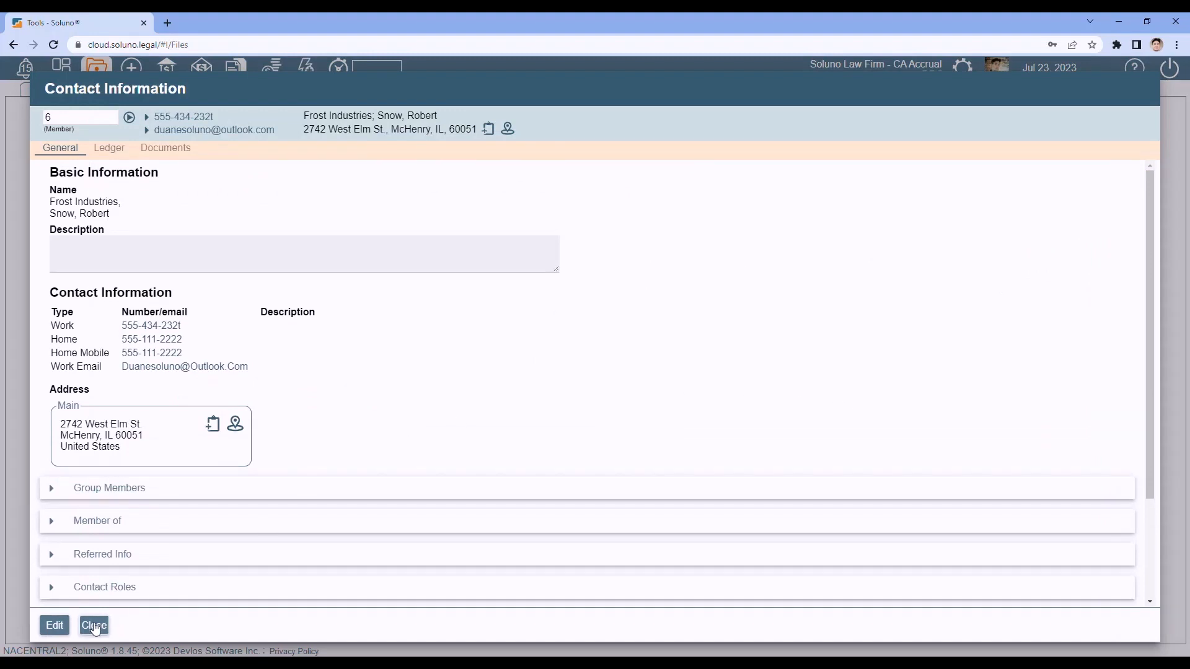
click(94, 626)
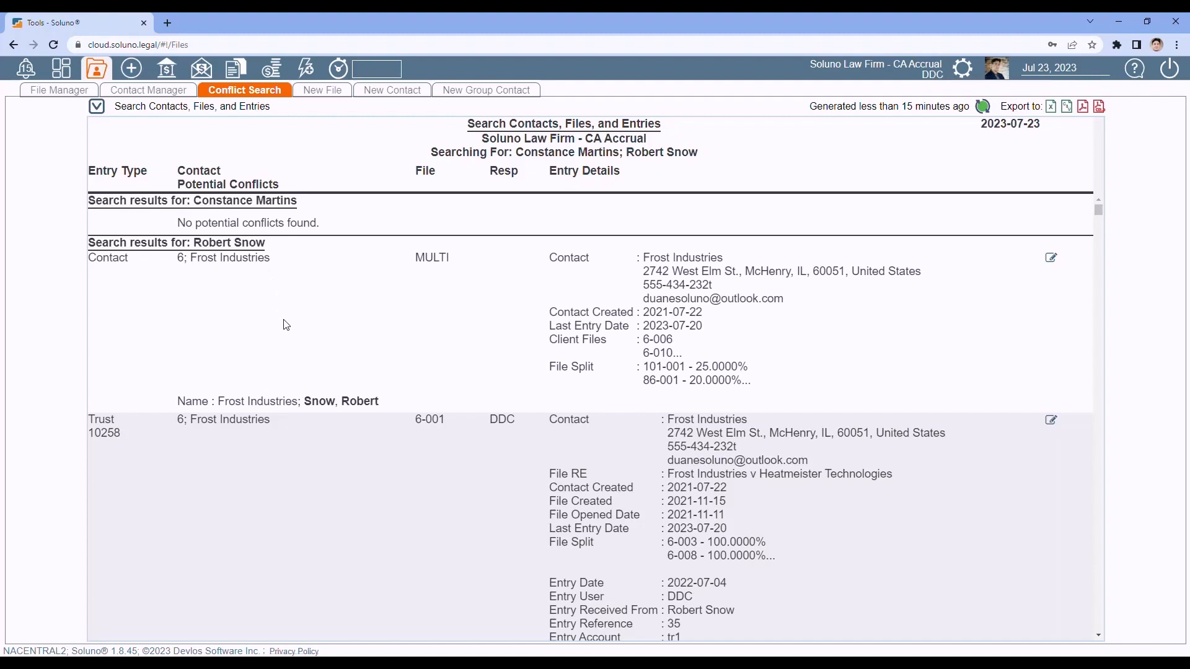
Step: Create new contact 128 and enter the client's last name and first name
click(393, 93)
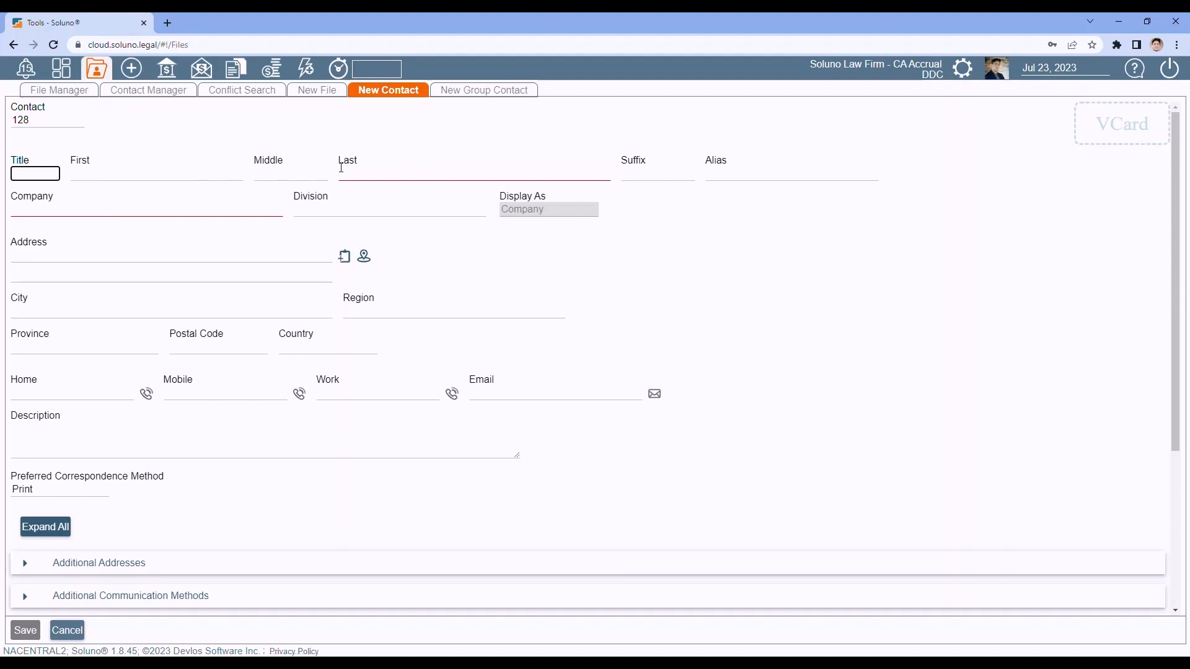
click(368, 167)
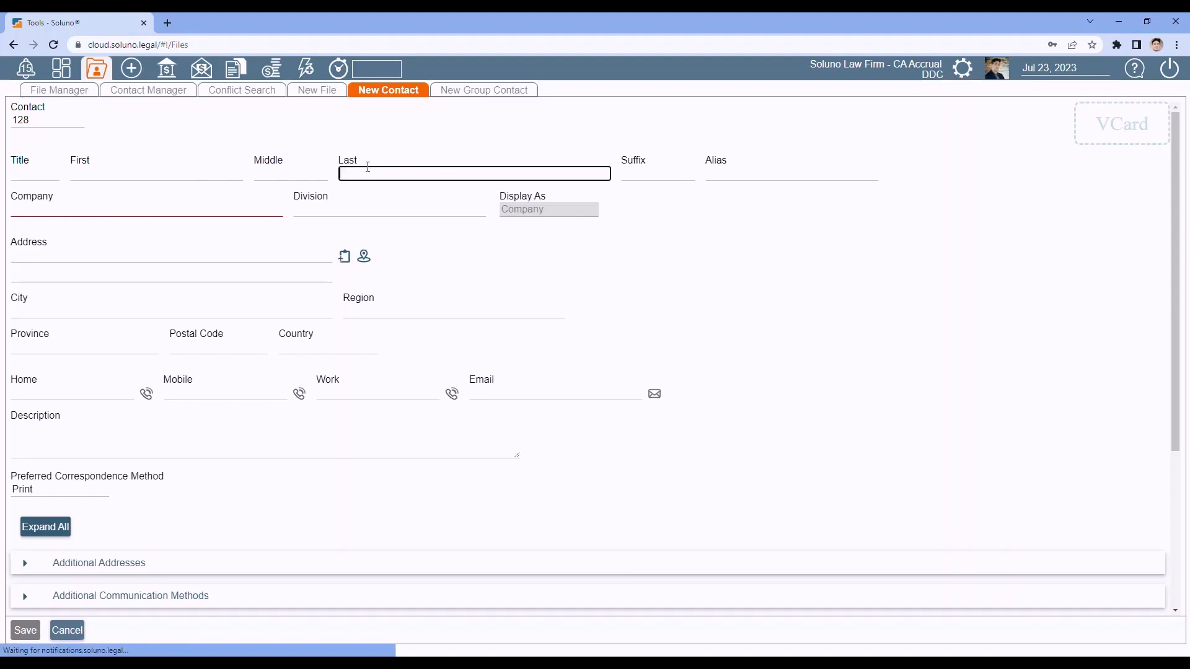
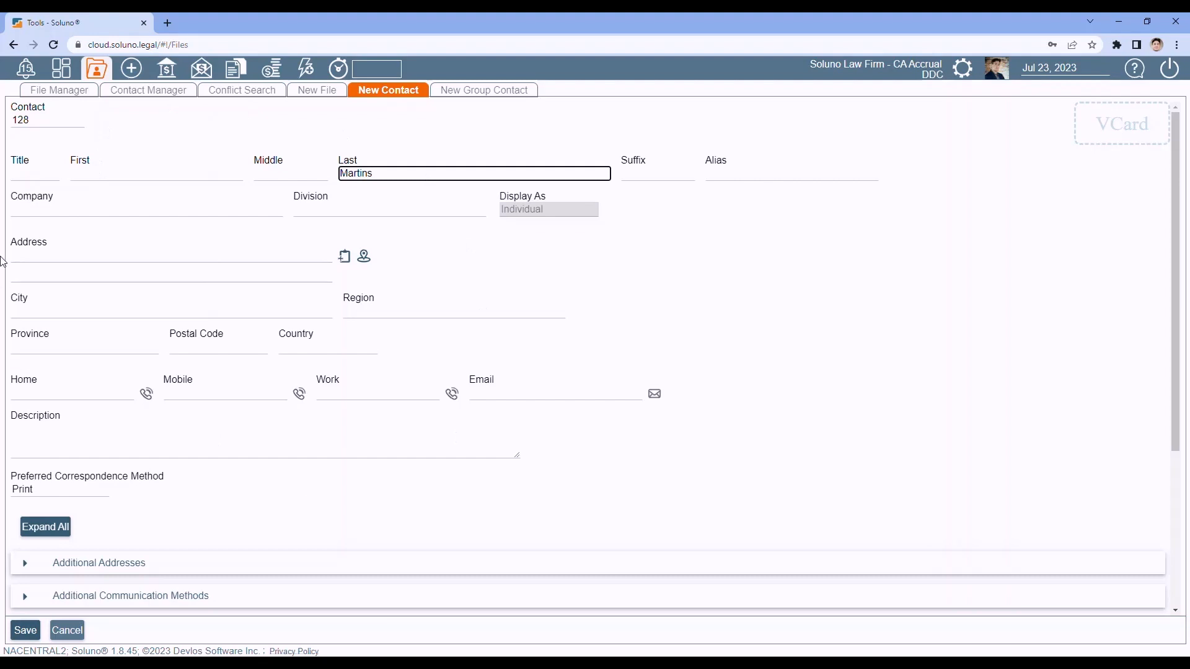
click(123, 178)
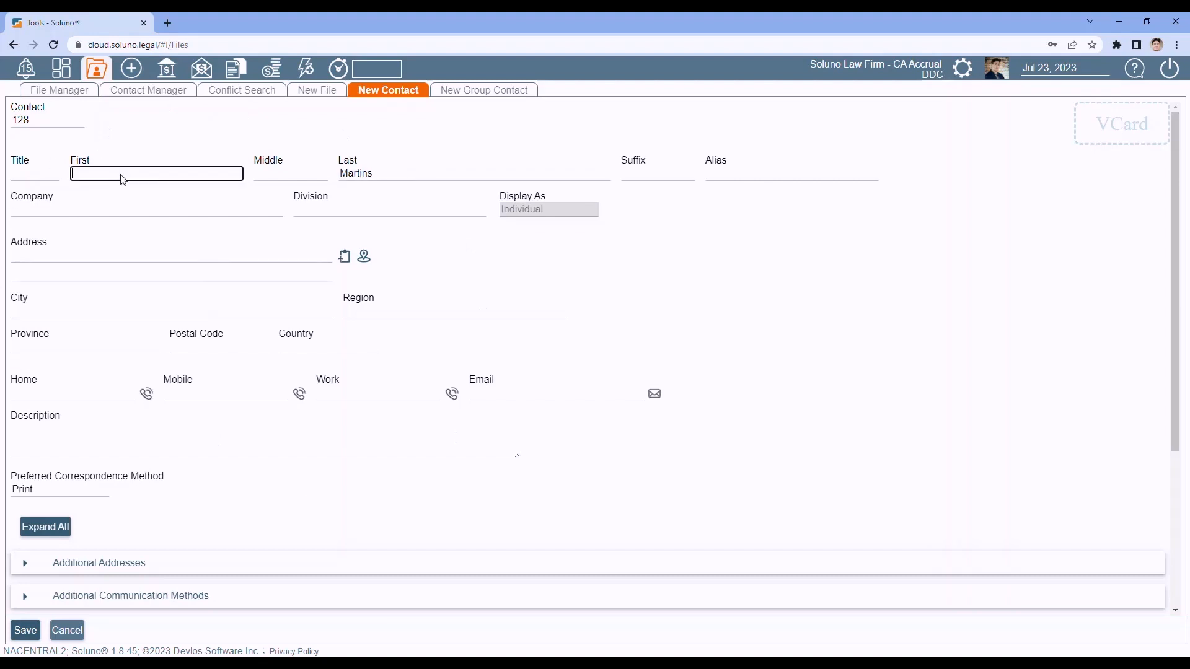
Step: Set contact 128's preferred correspondence method to Print and Email
click(92, 491)
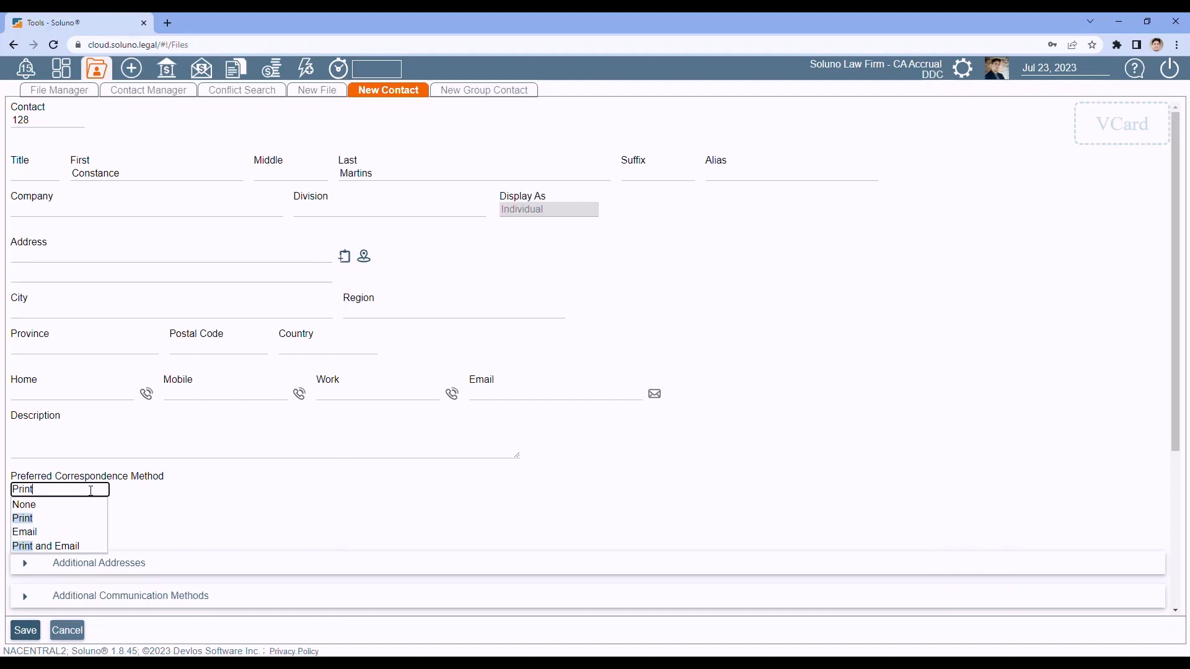
click(43, 505)
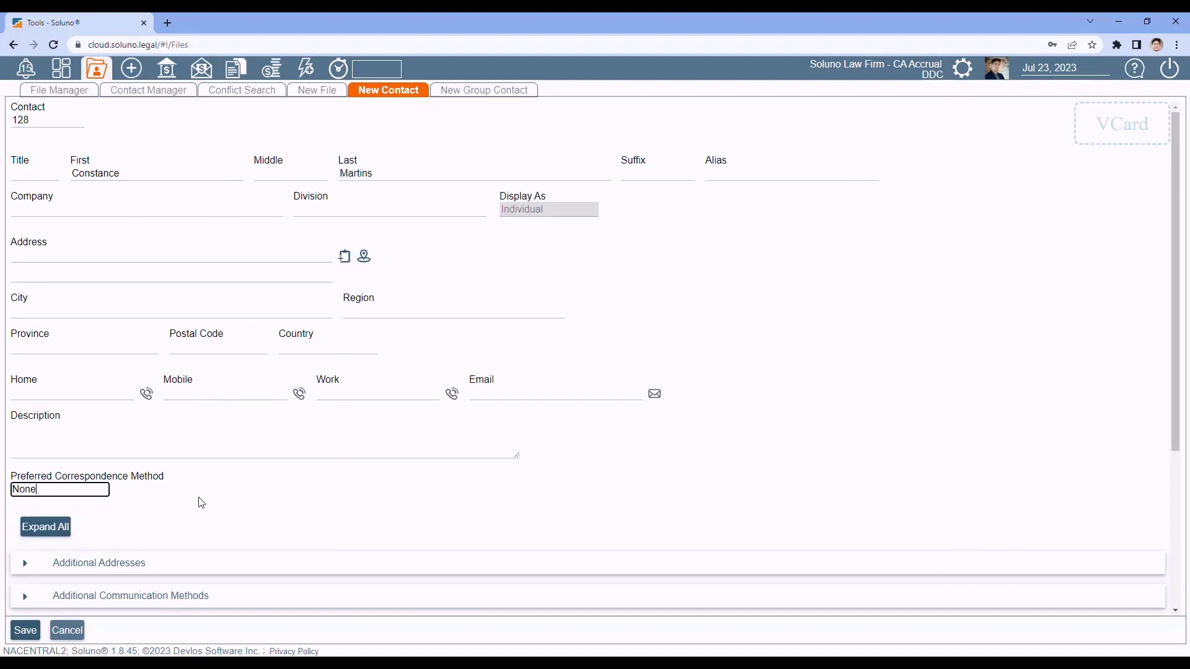
click(85, 489)
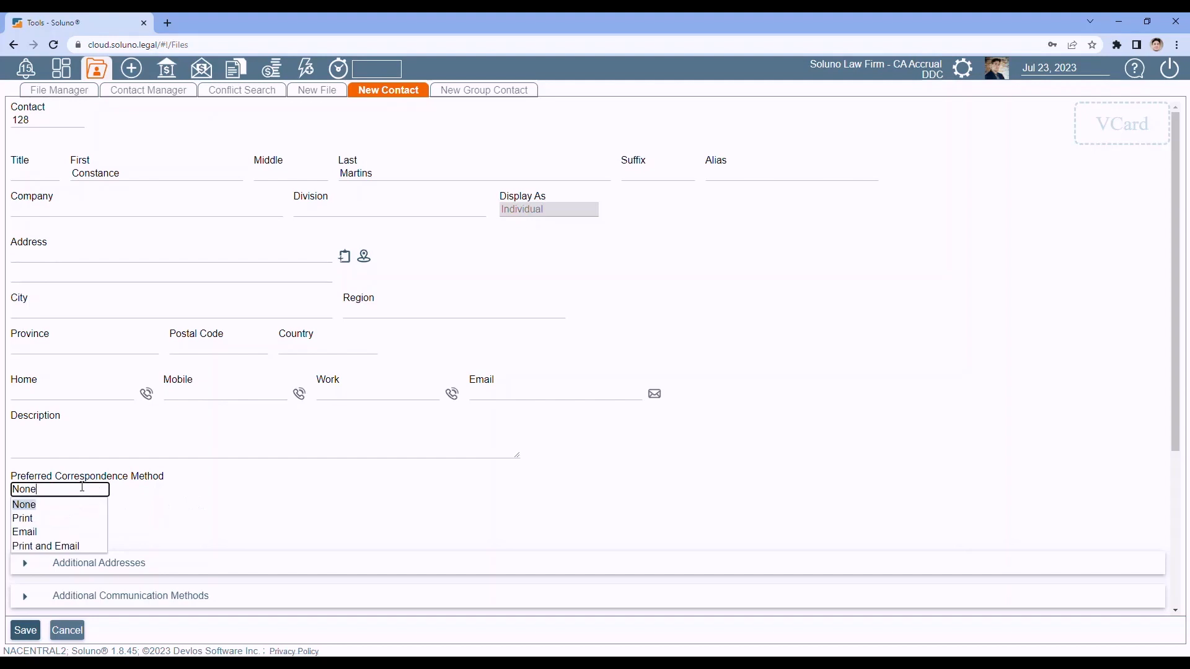
click(44, 517)
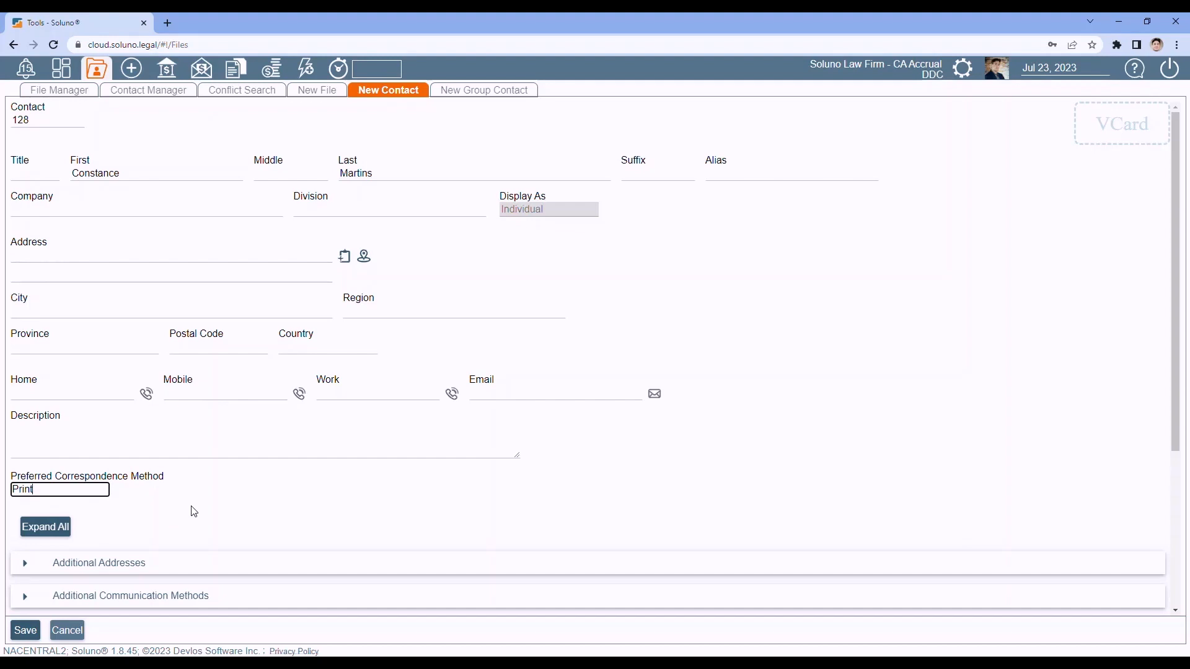
click(14, 493)
click(49, 534)
click(76, 490)
click(72, 546)
Step: Confirm Additional Addresses and Additional Communication Methods are empty, then expand Referred Info
scroll(280, 498, down, 1)
scroll(280, 498, down, 3)
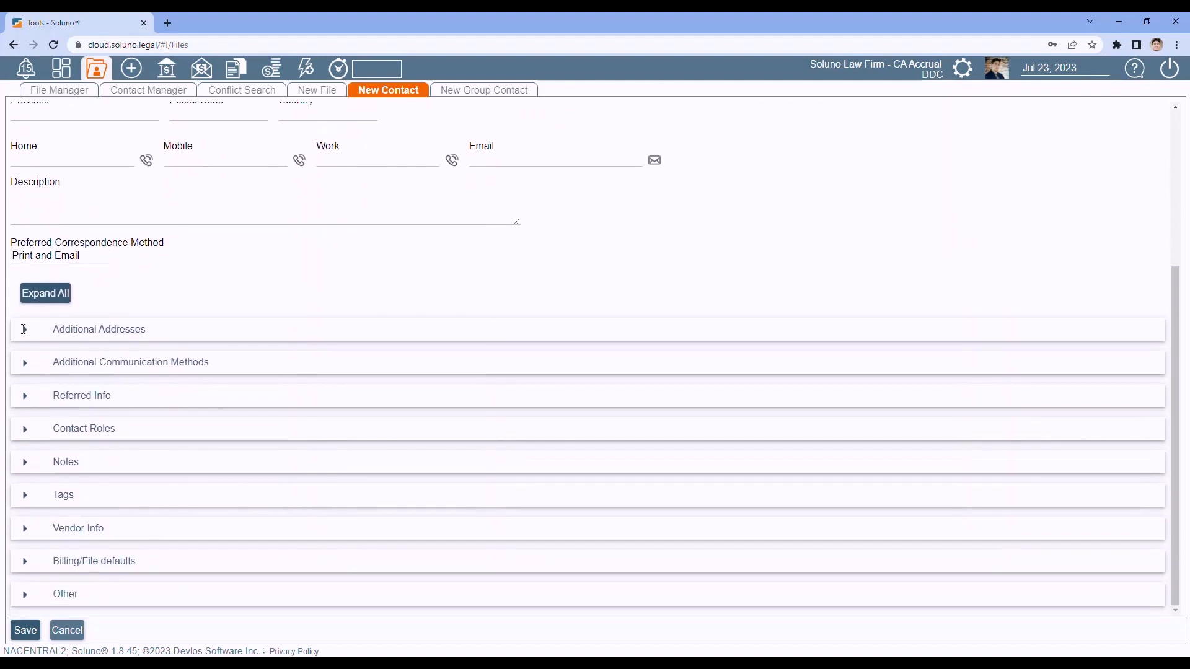
click(24, 330)
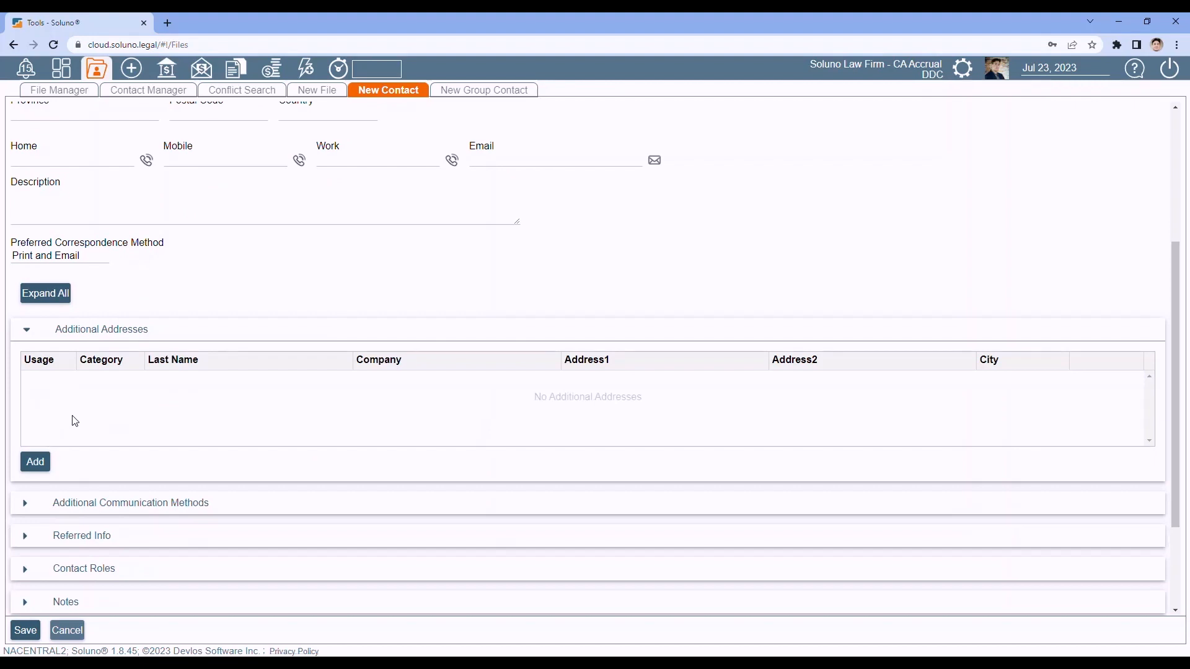
click(26, 333)
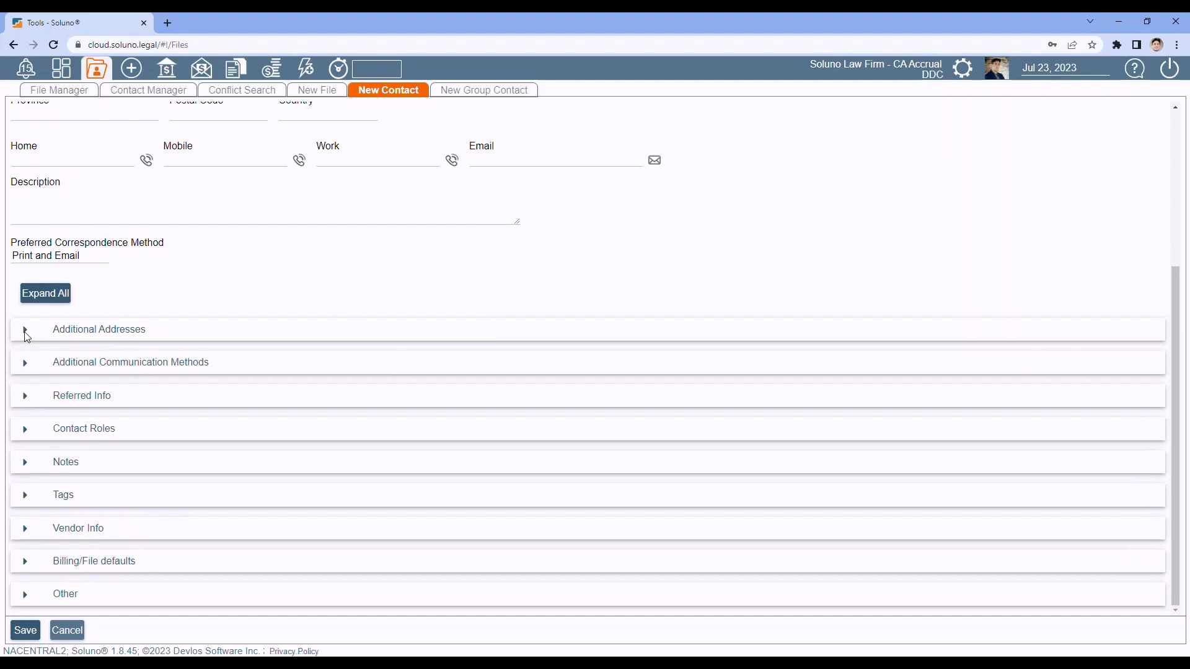
click(25, 366)
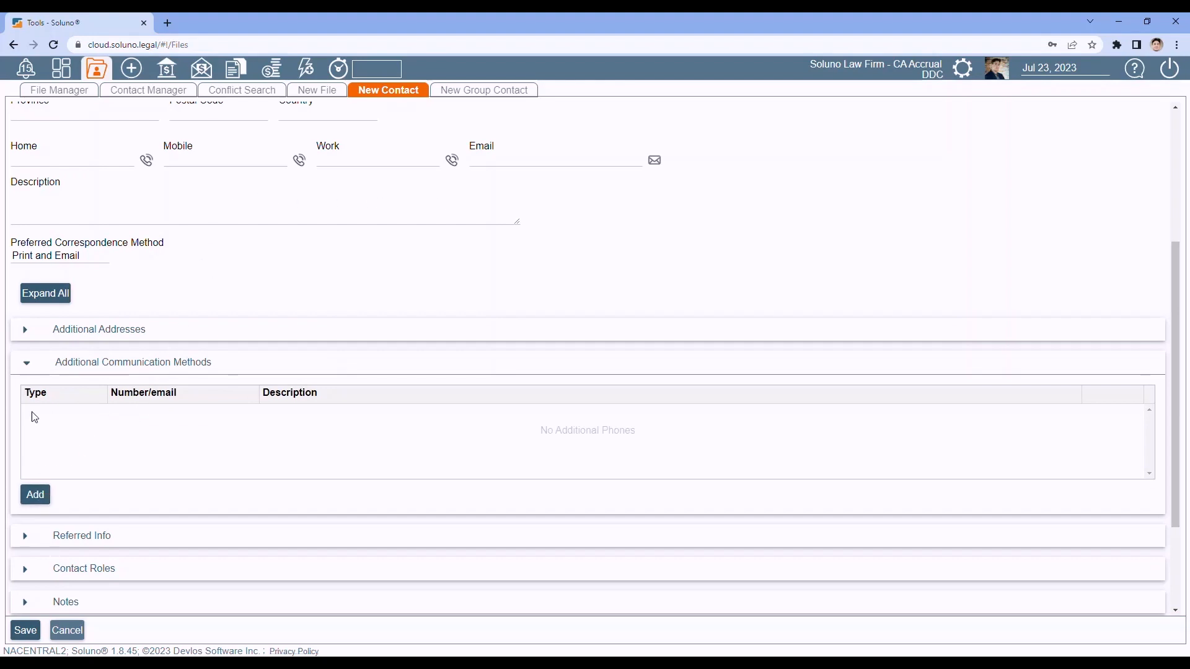
click(27, 365)
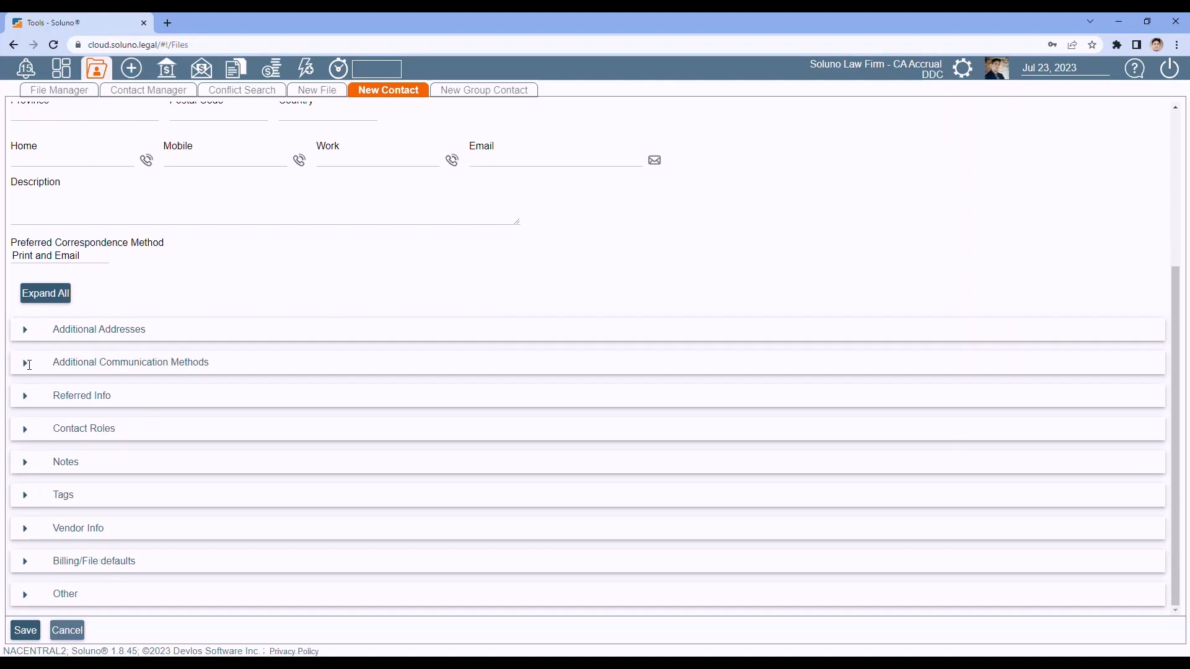
click(26, 397)
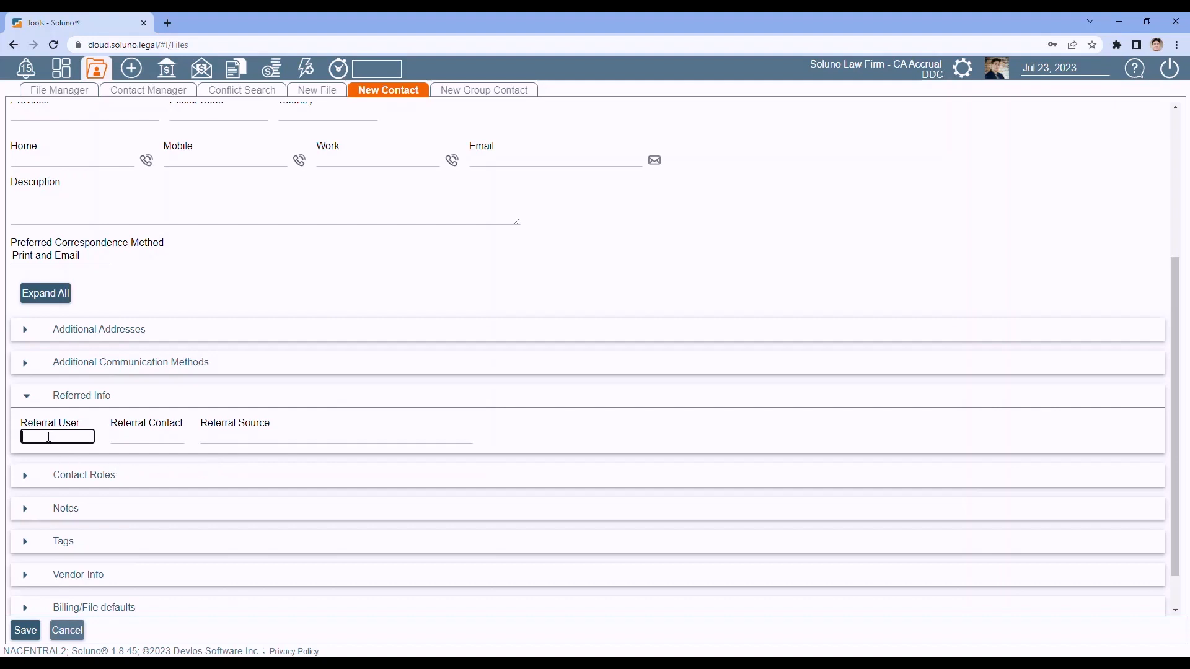
Step: Try a 'sno' Referral Contact search, then clear it and collapse Referred Info with all referral fields blank
click(49, 437)
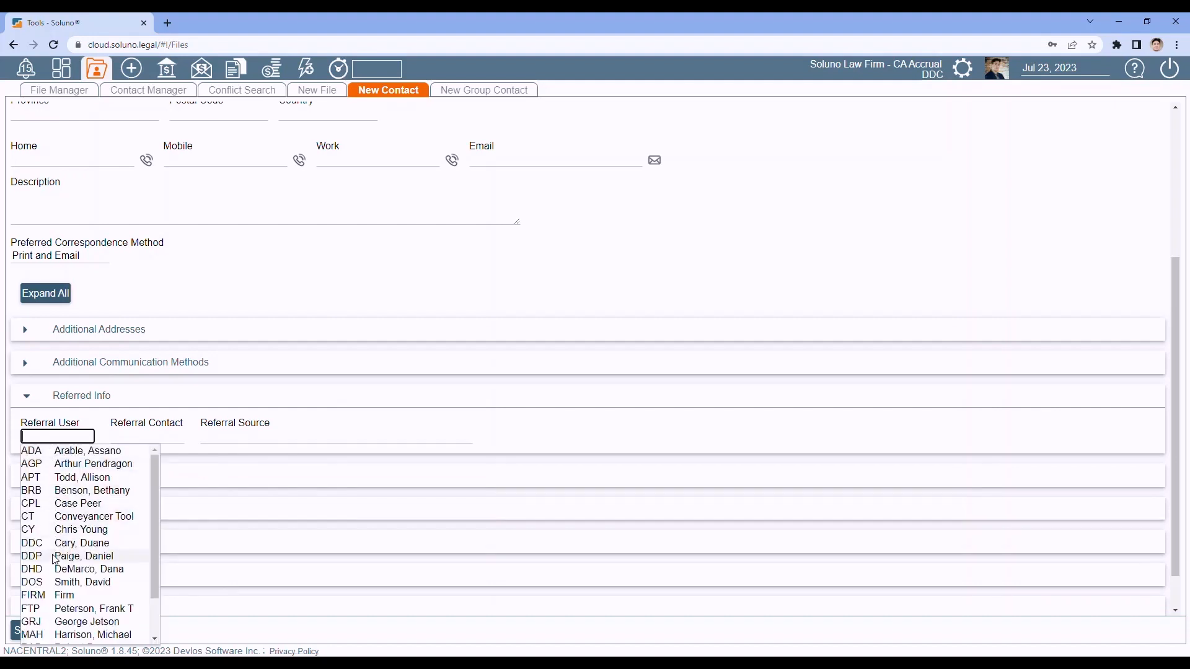
click(316, 397)
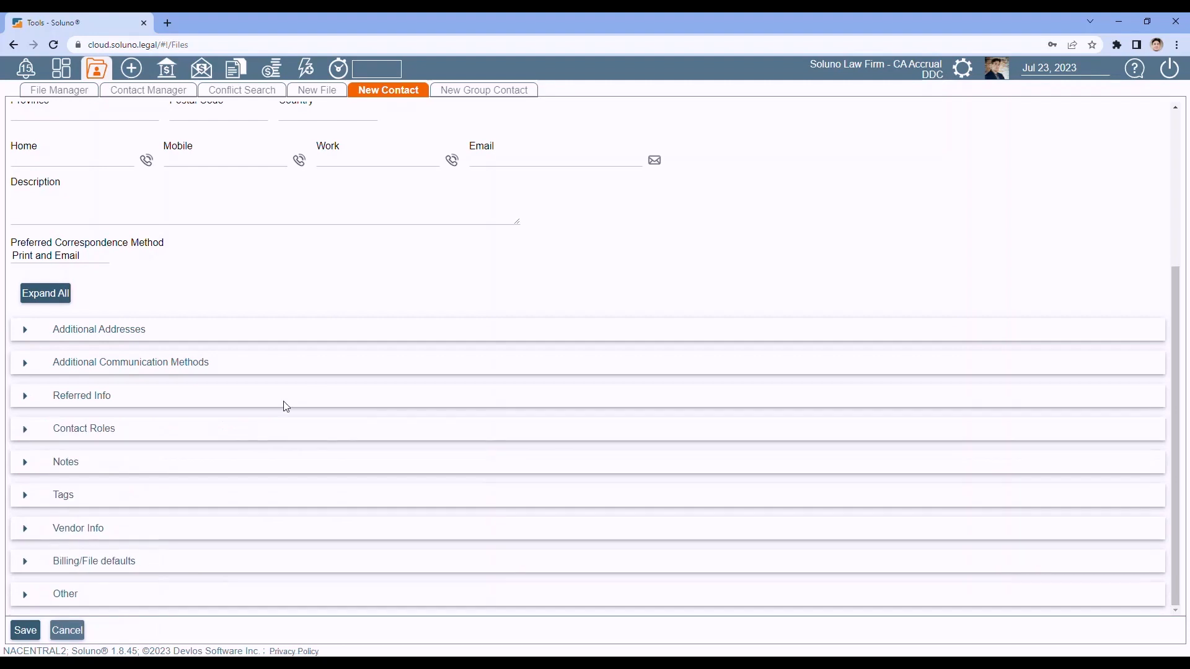
click(45, 400)
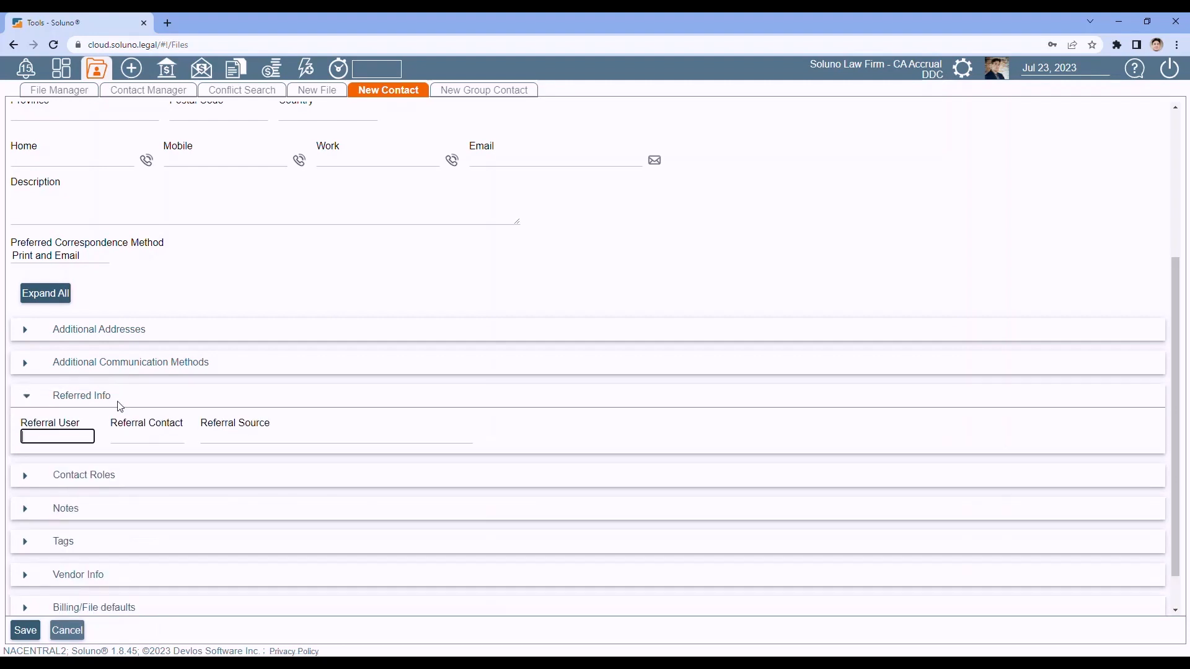
click(132, 436)
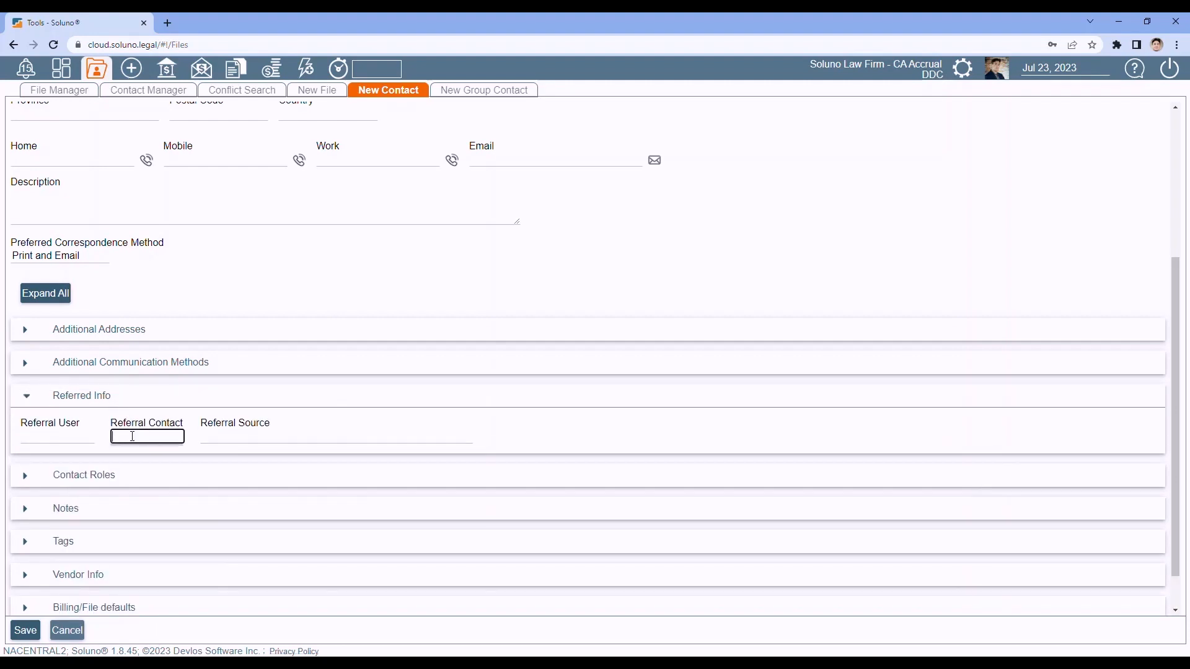
text(sno)
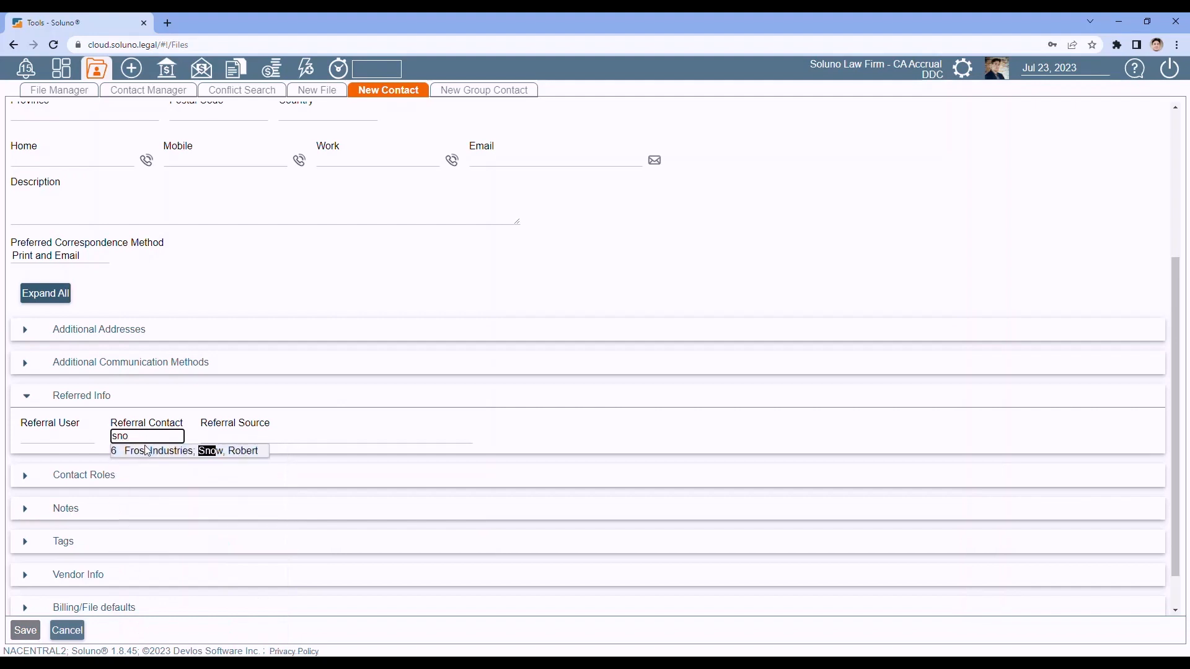
drag(137, 437, 94, 434)
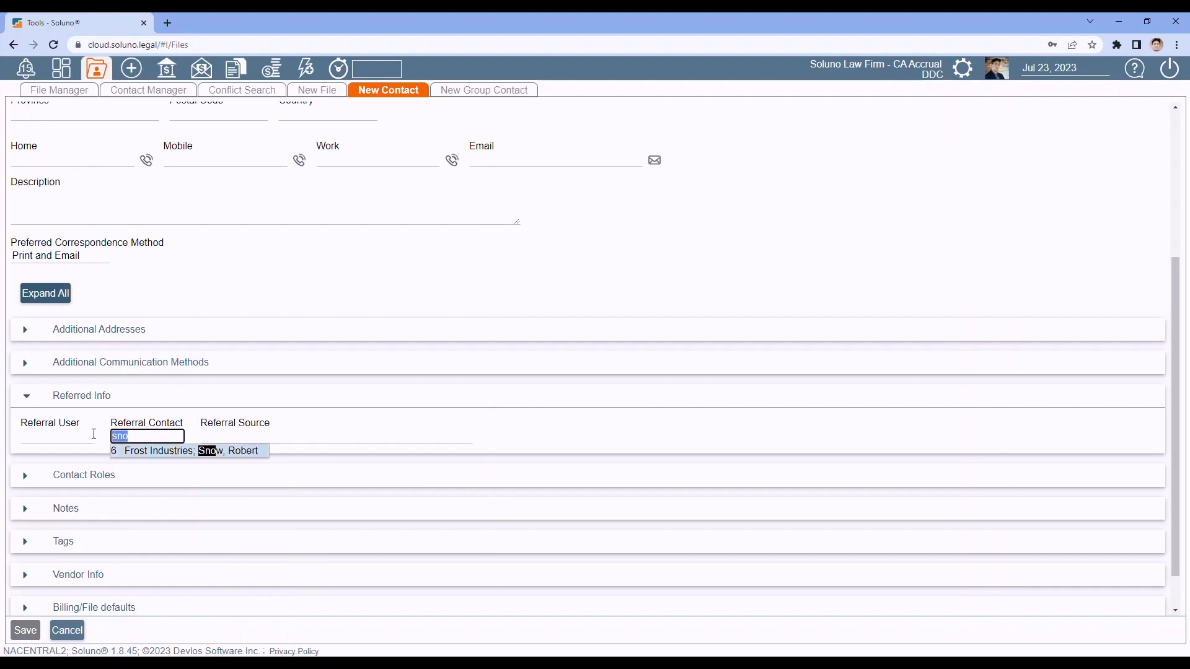
key(BackSpace)
click(230, 437)
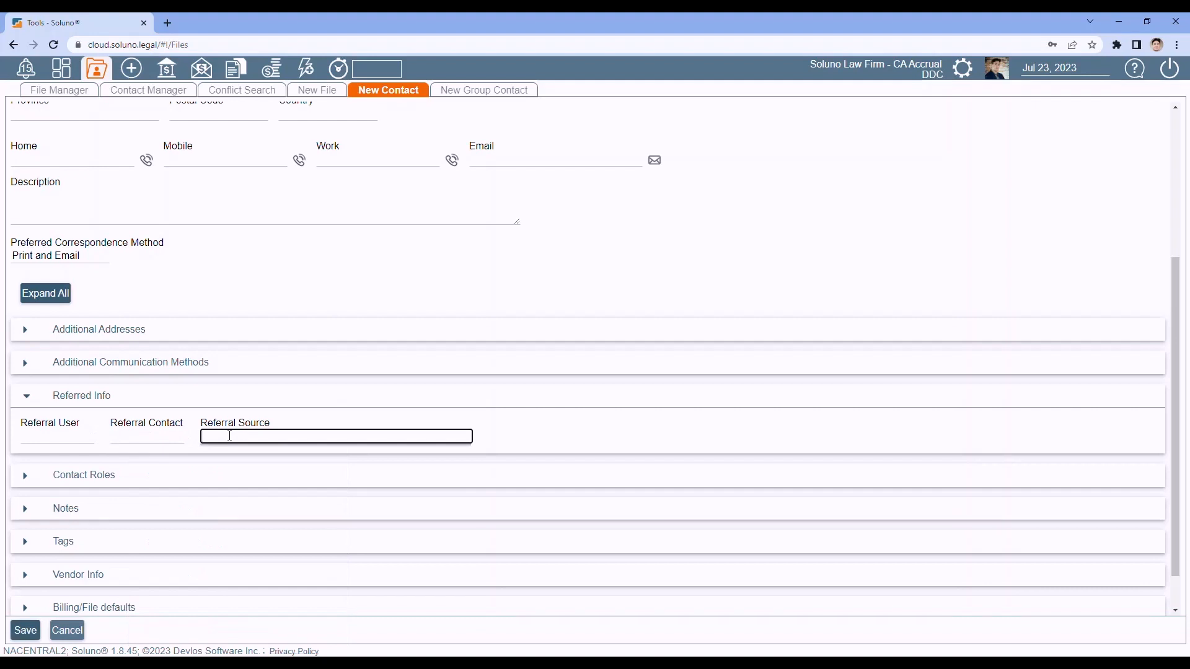
click(25, 397)
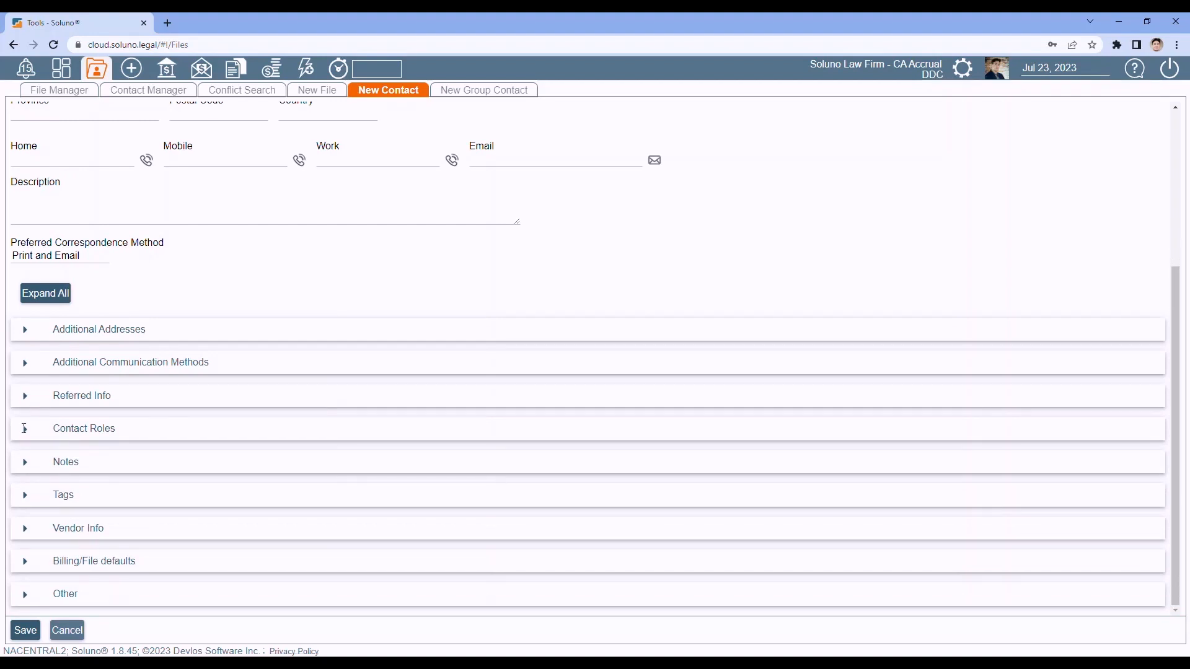
click(25, 429)
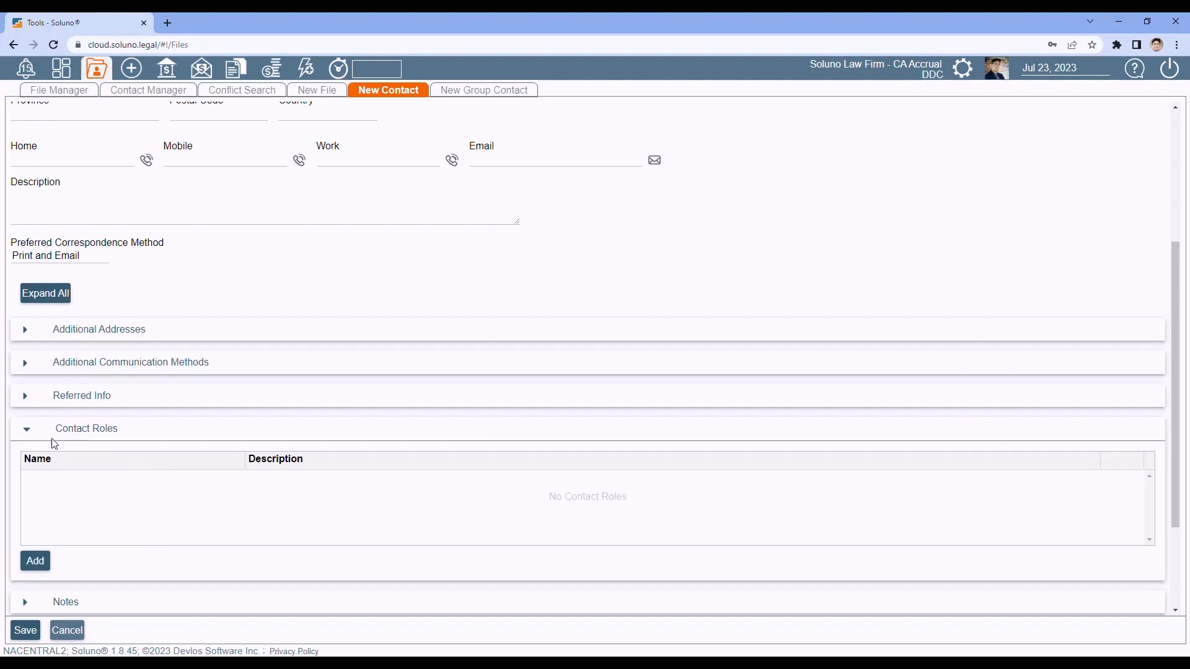
click(27, 430)
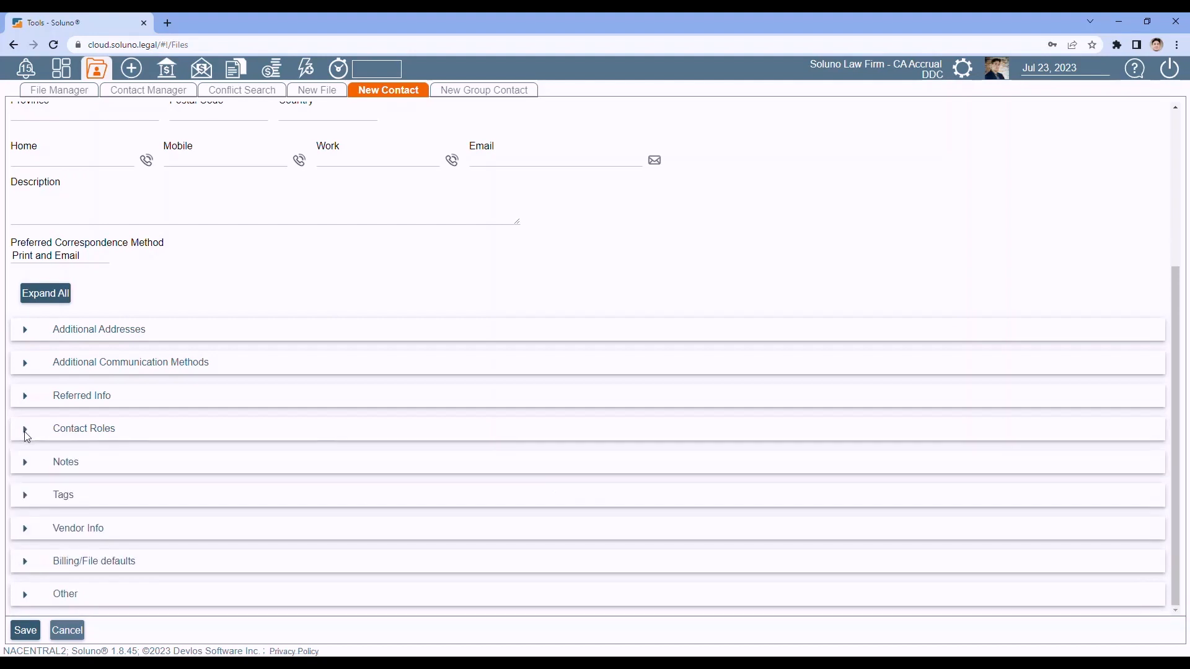
click(25, 463)
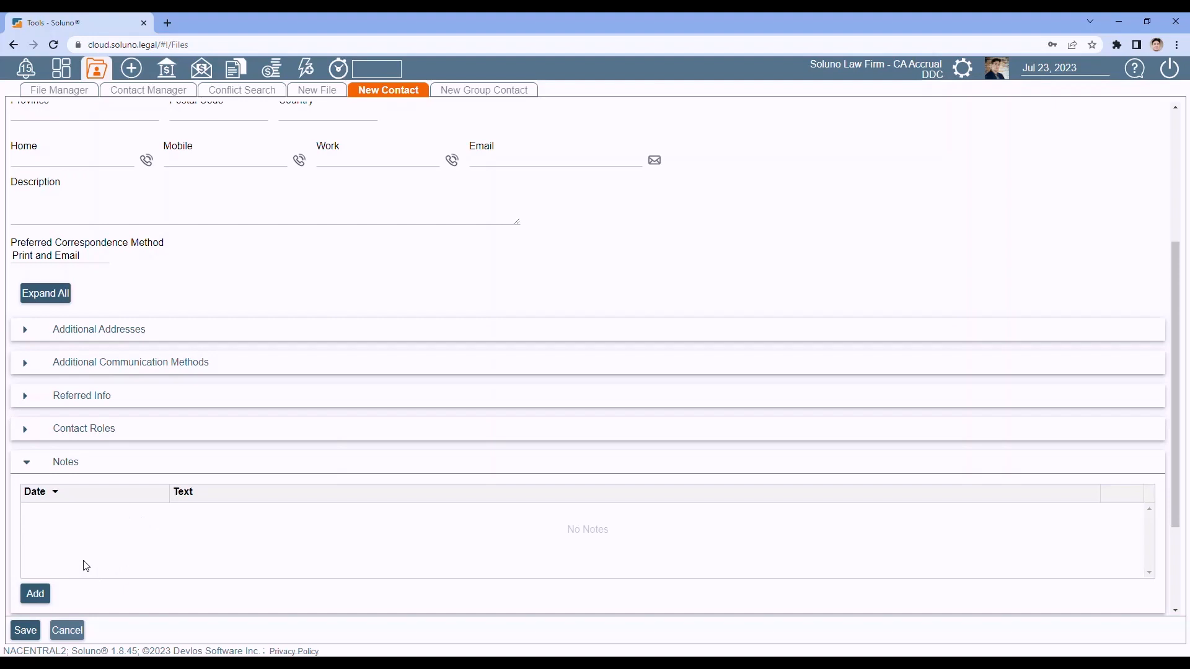
click(27, 465)
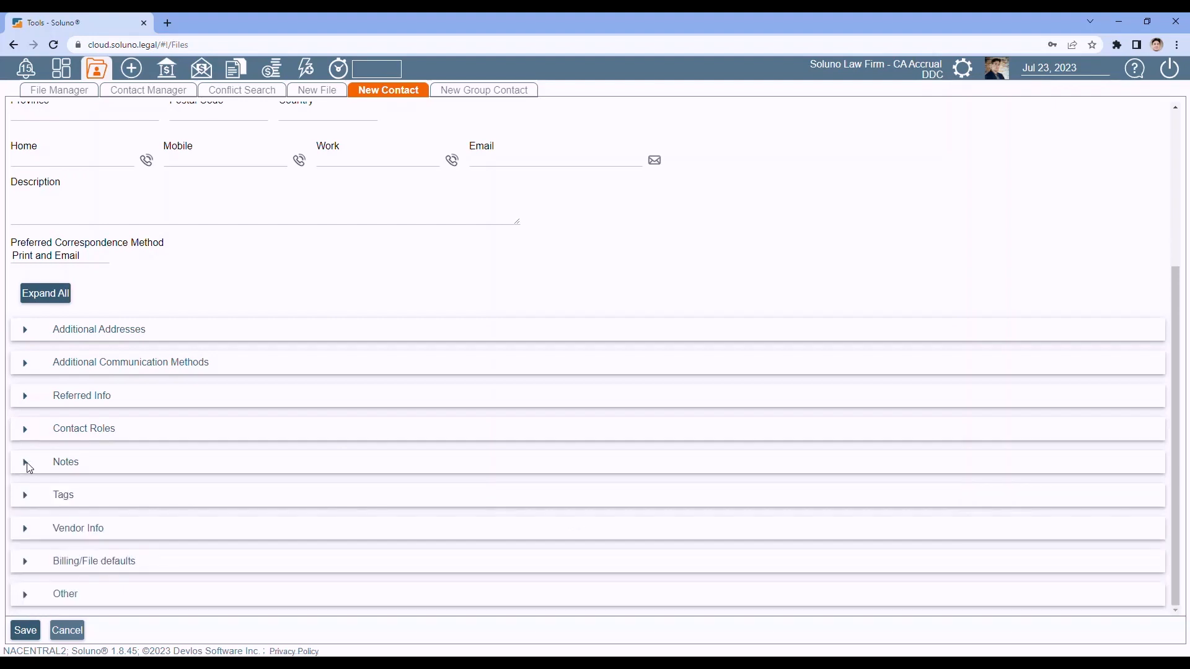
click(25, 494)
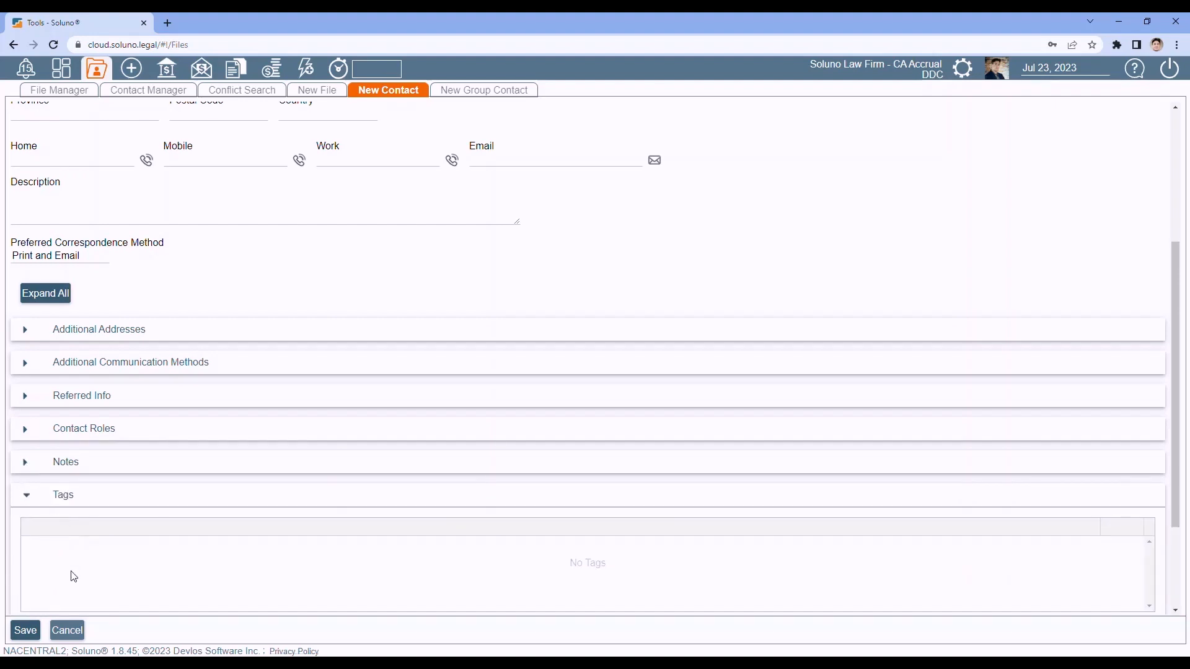
scroll(73, 556, down, 1)
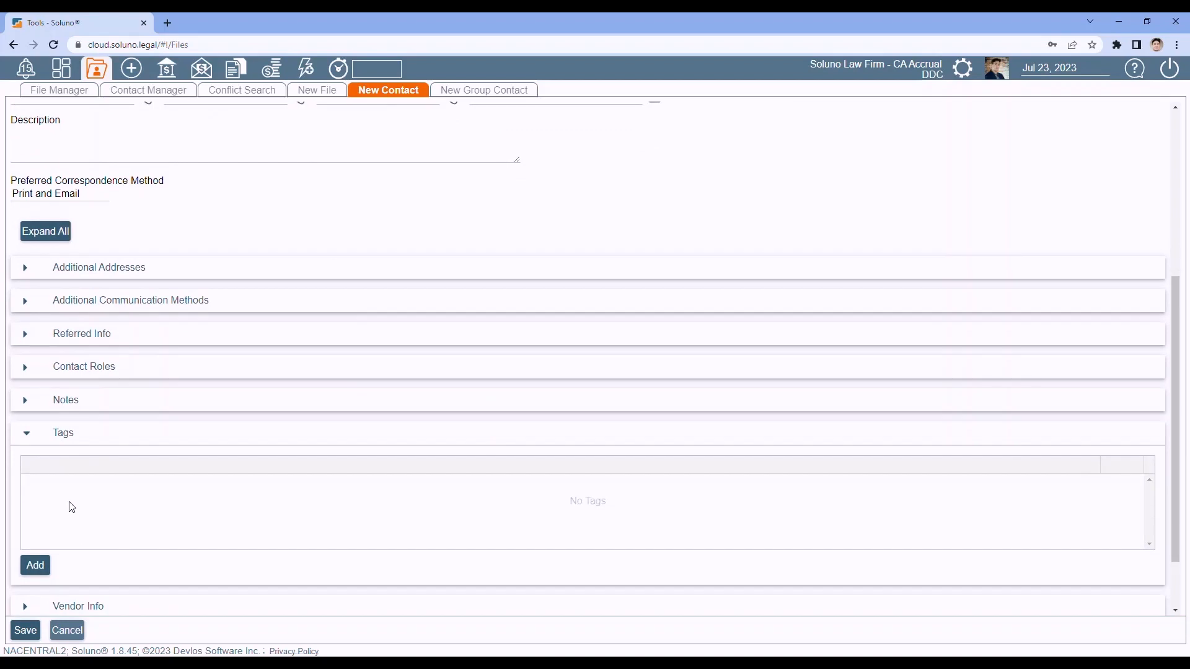
click(29, 439)
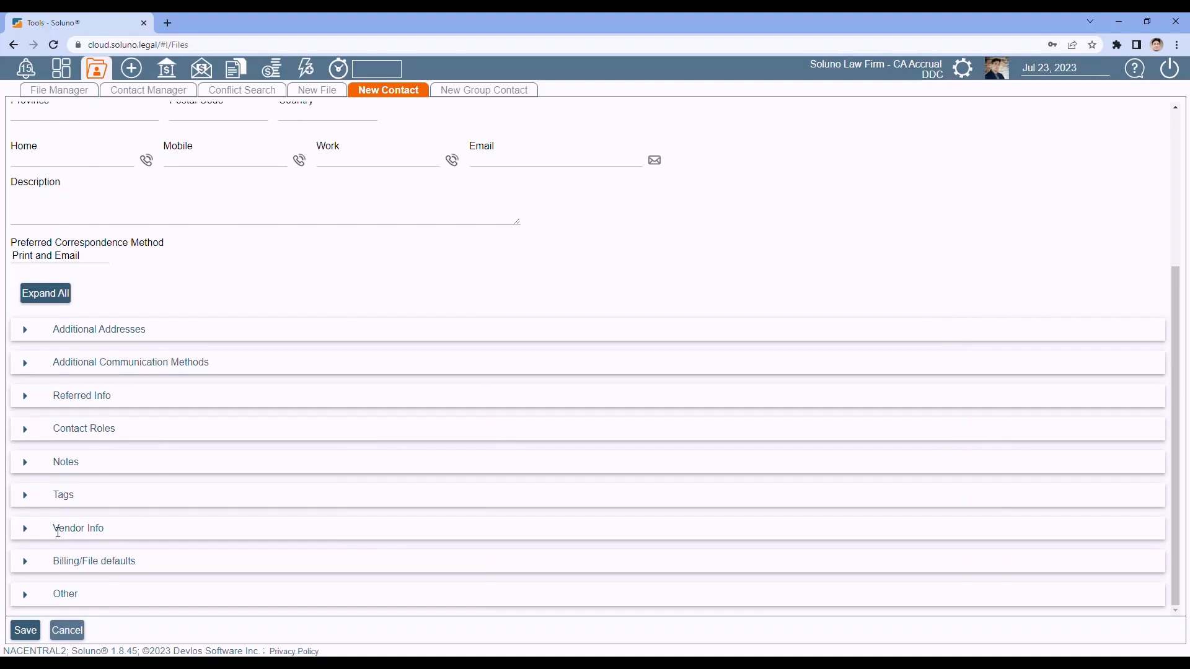
click(24, 530)
scroll(165, 452, down, 2)
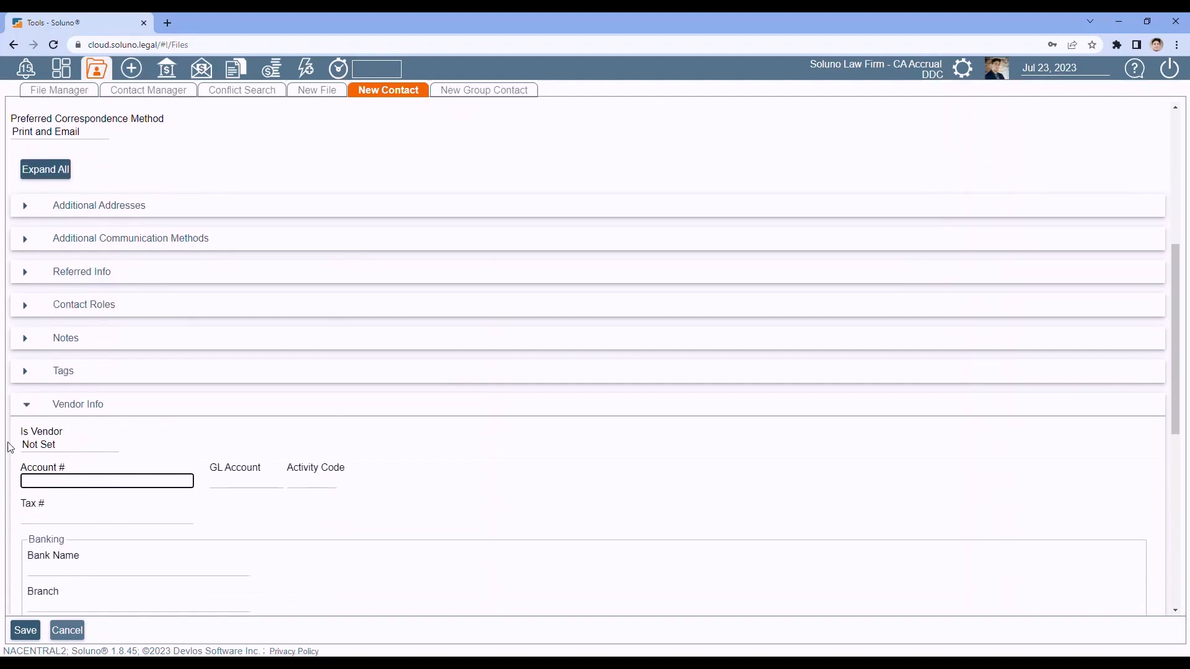
click(79, 446)
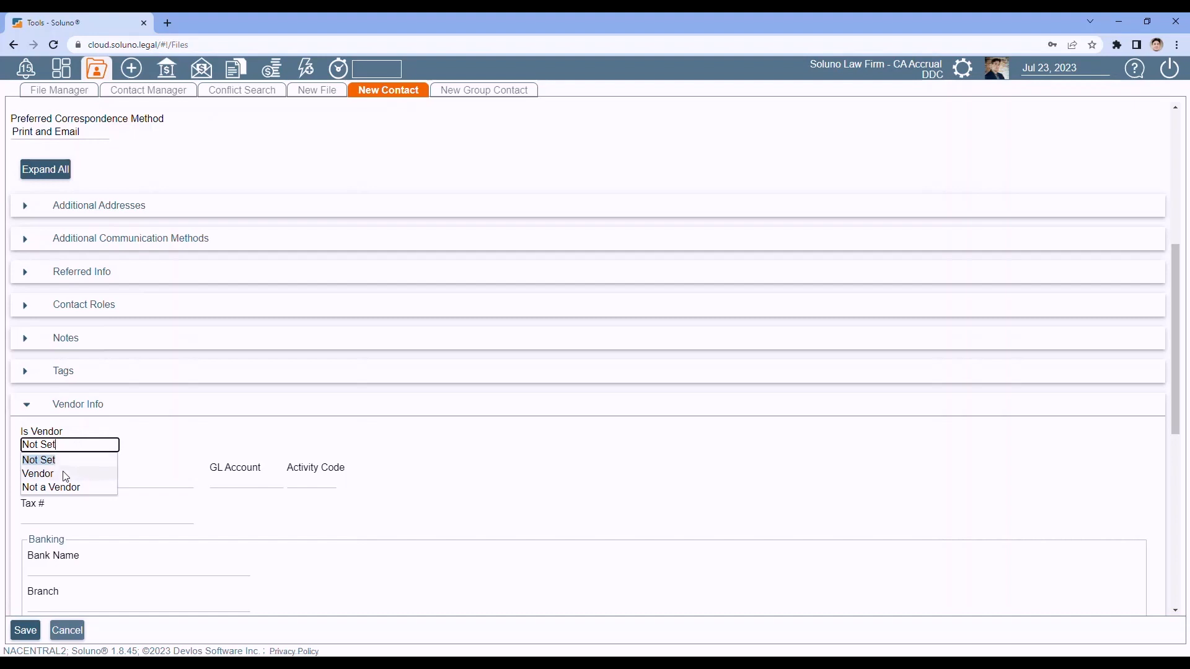
click(68, 472)
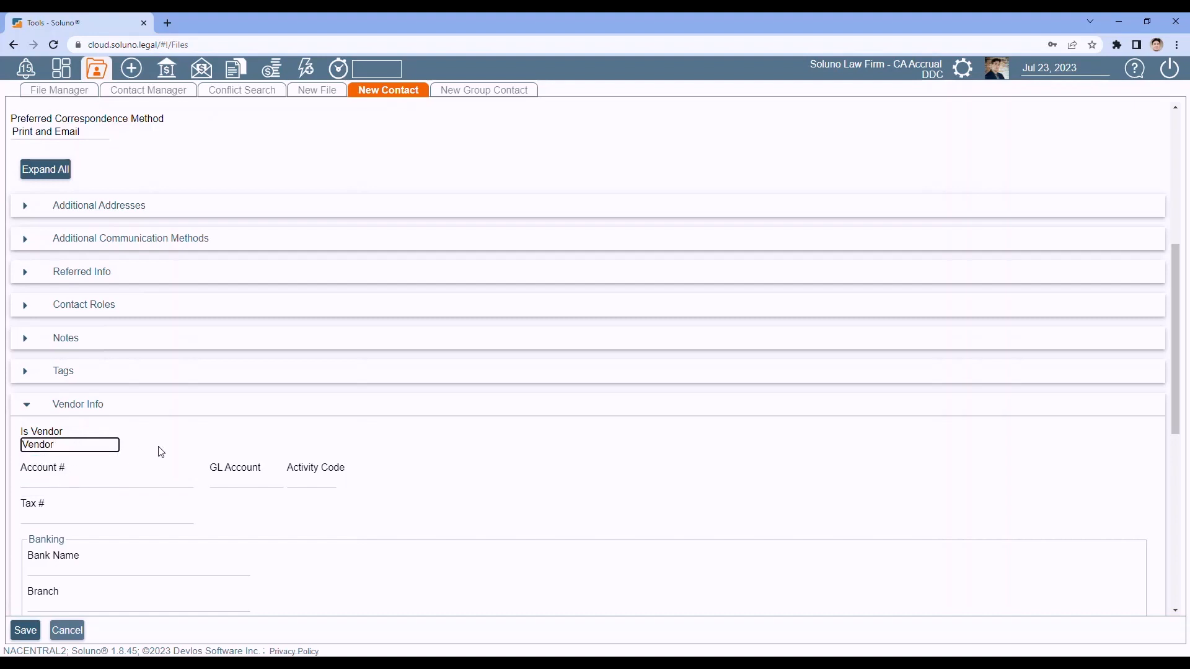
click(66, 447)
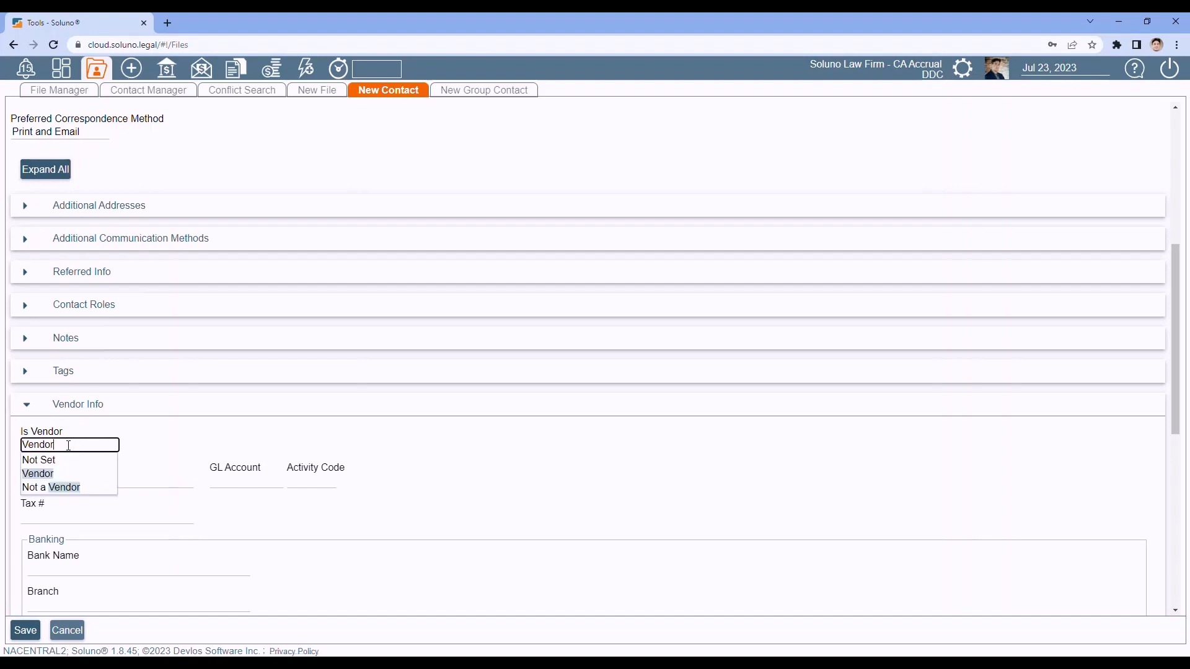
click(43, 459)
click(27, 404)
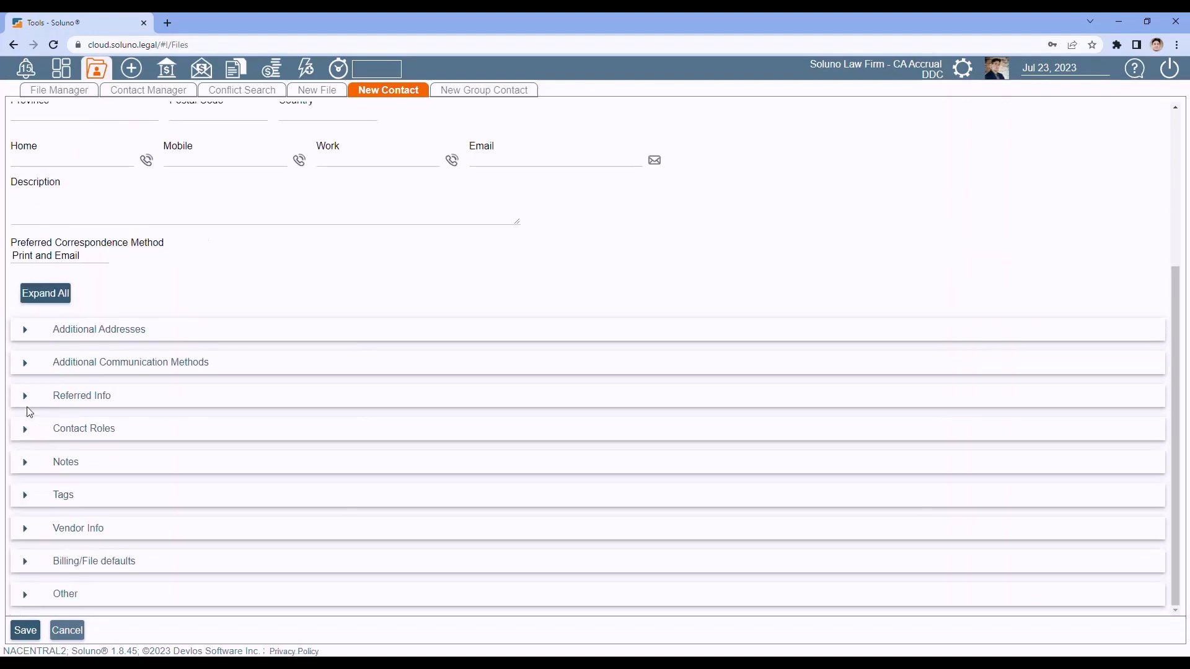
Step: Review Billing/File defaults, confirm Language is English under Other, and save contact 128
click(24, 563)
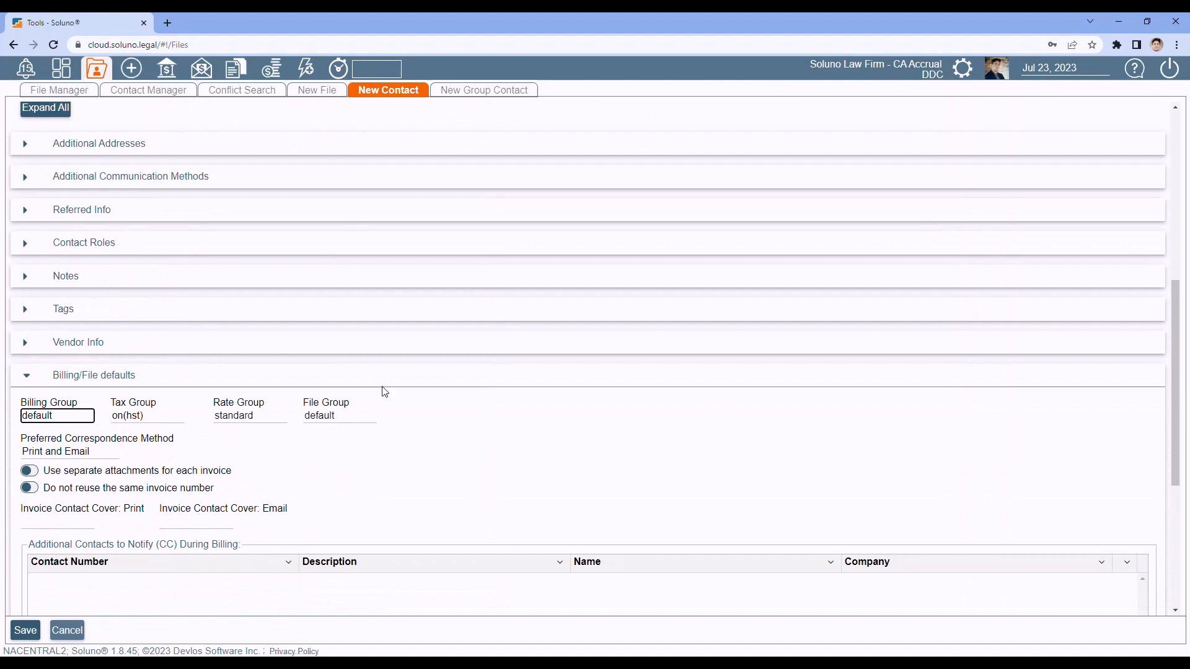
scroll(440, 502, down, 4)
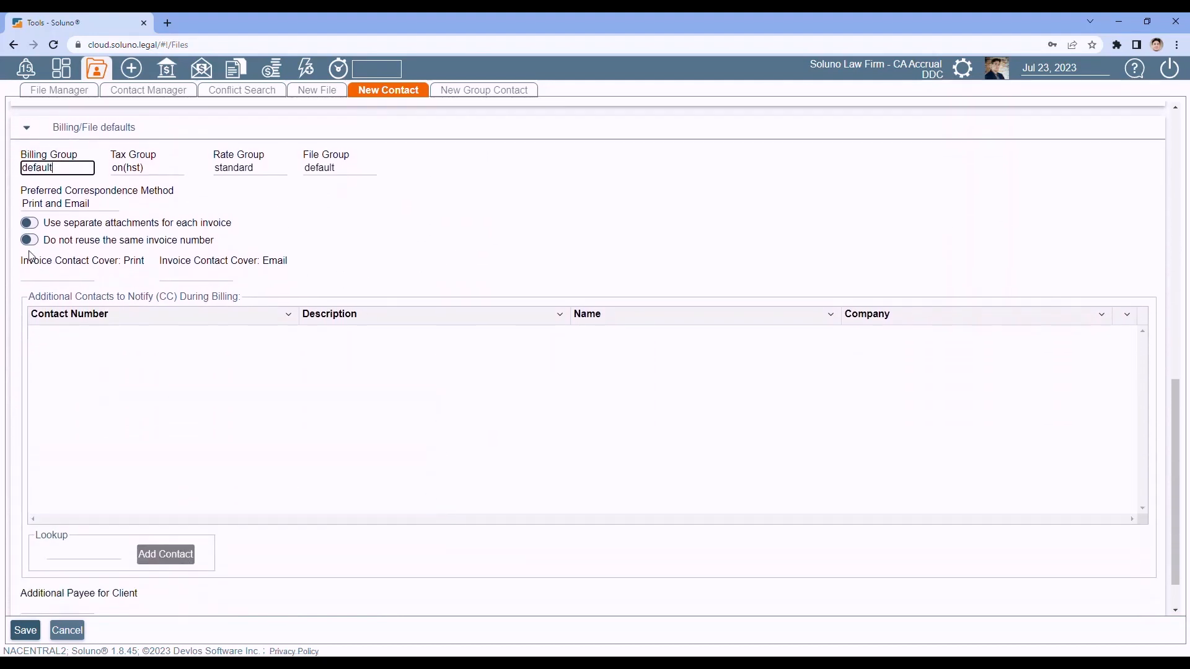
click(26, 130)
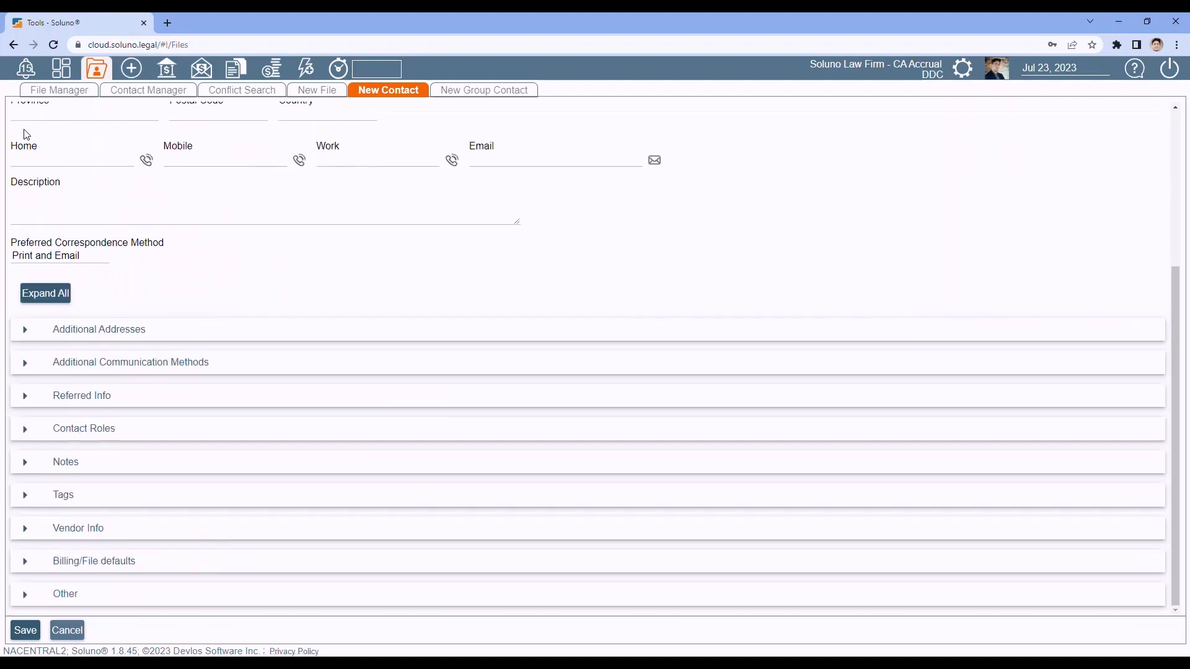
click(27, 596)
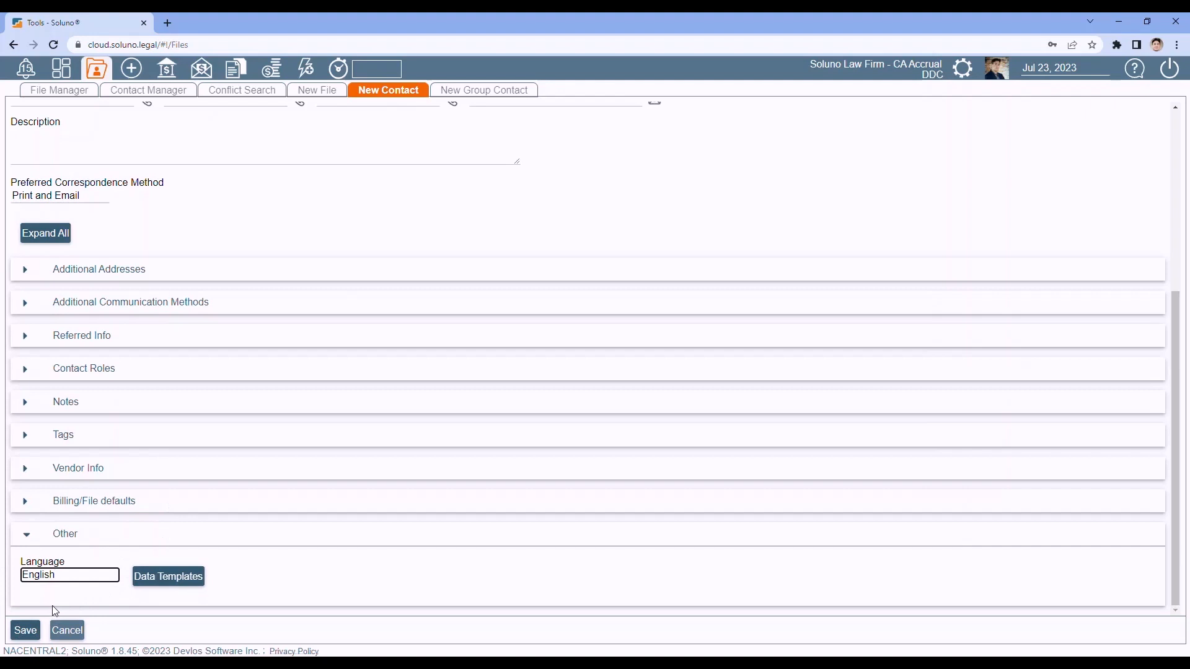
click(61, 576)
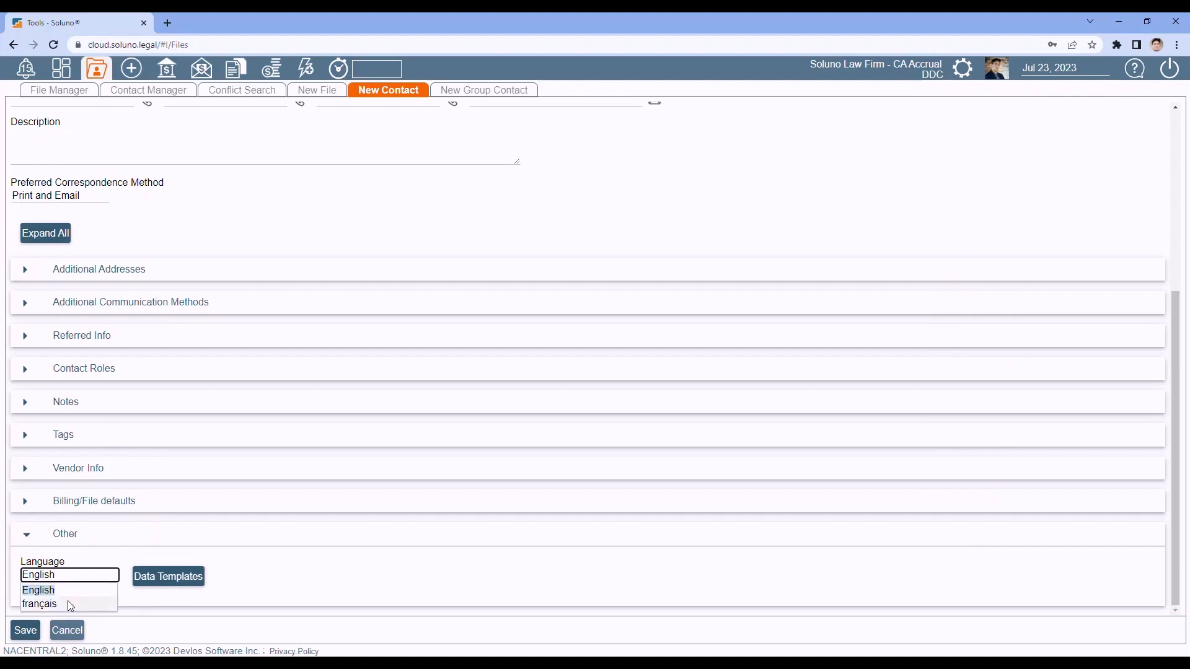
click(87, 546)
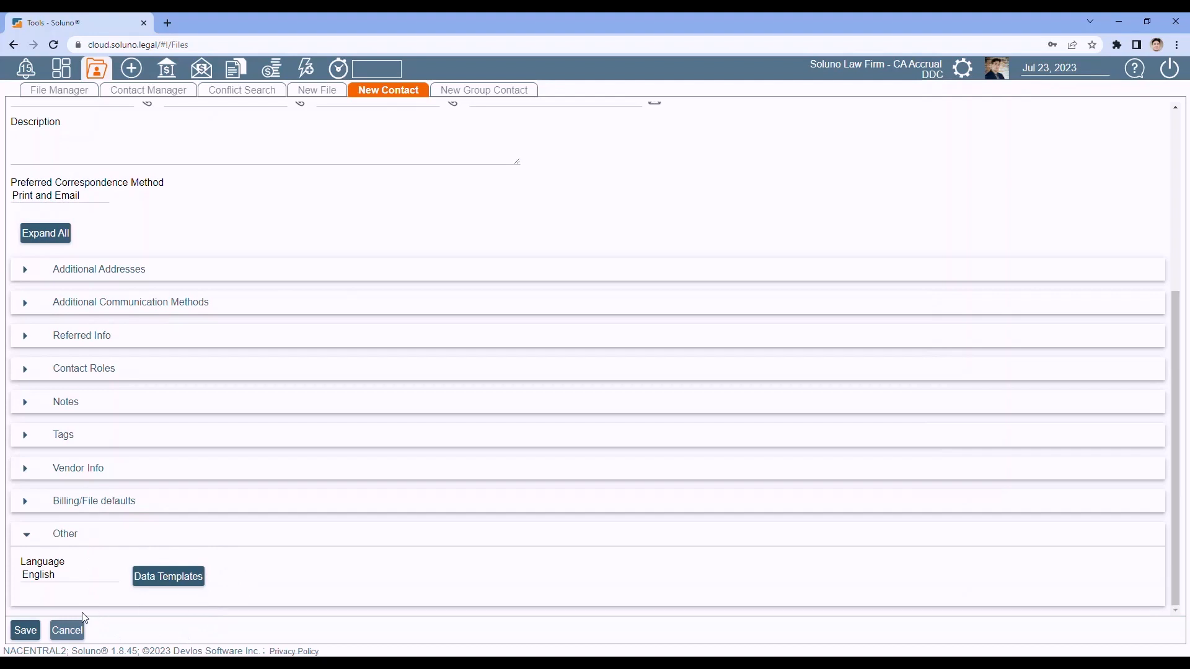
click(26, 633)
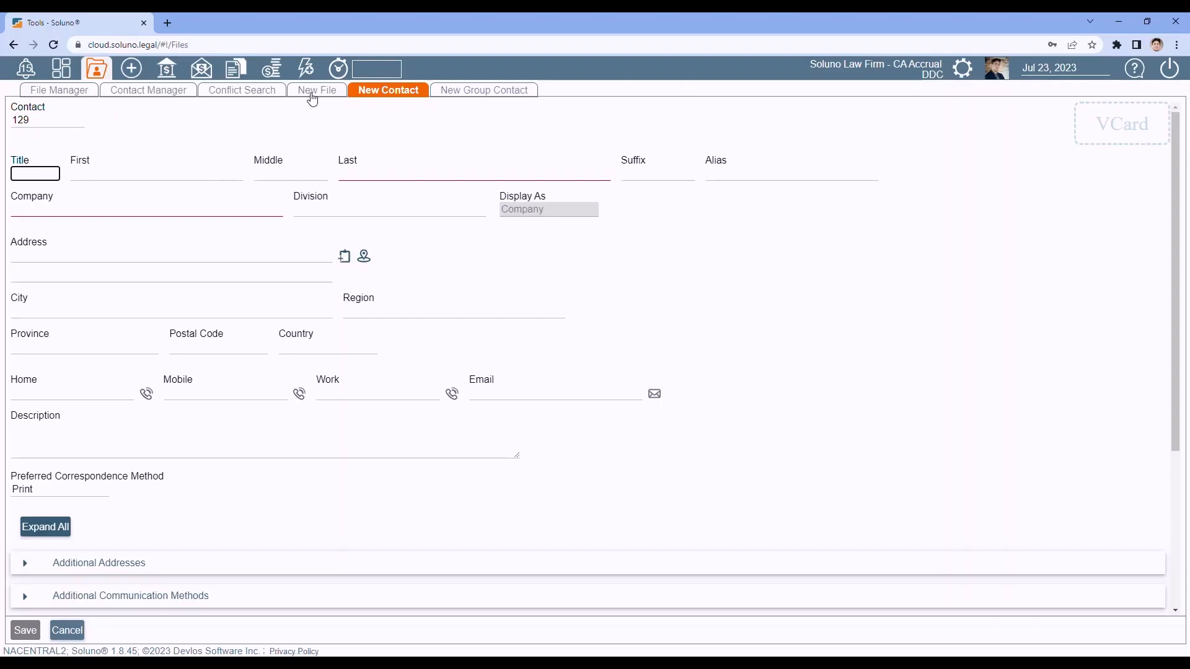
Step: Start a blank New File record dated Jul 18, 2023 with the standard rate group
click(312, 93)
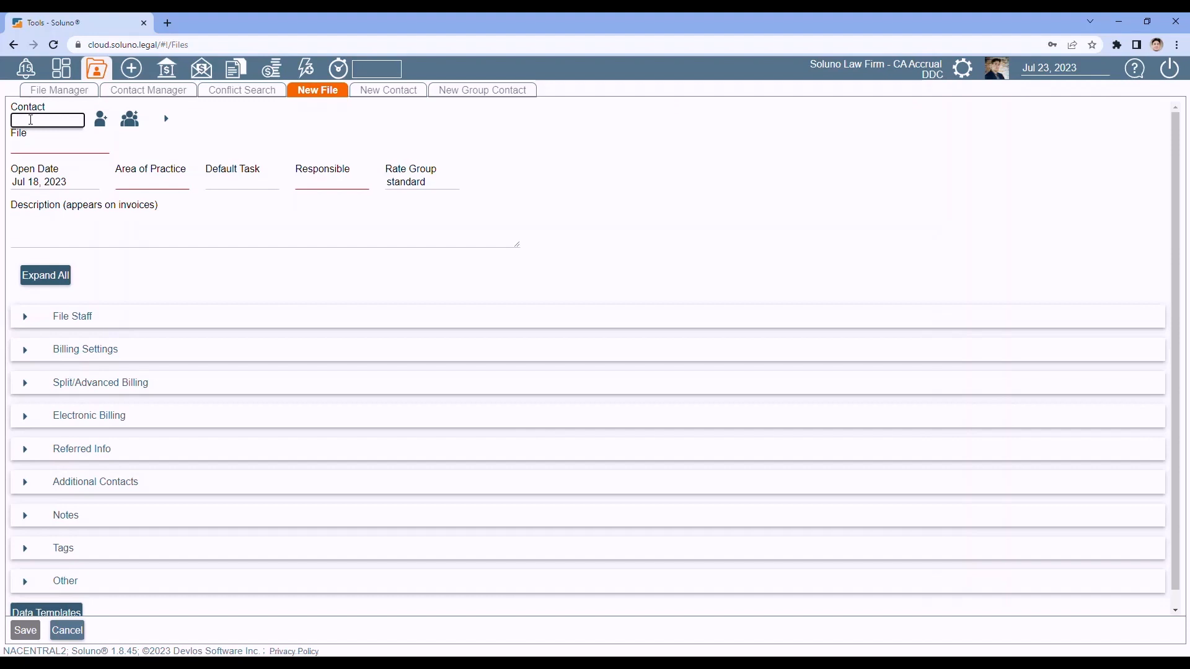
Step: Attach contact 128 to the file, generating file number 128-001 with default task bw
text(const)
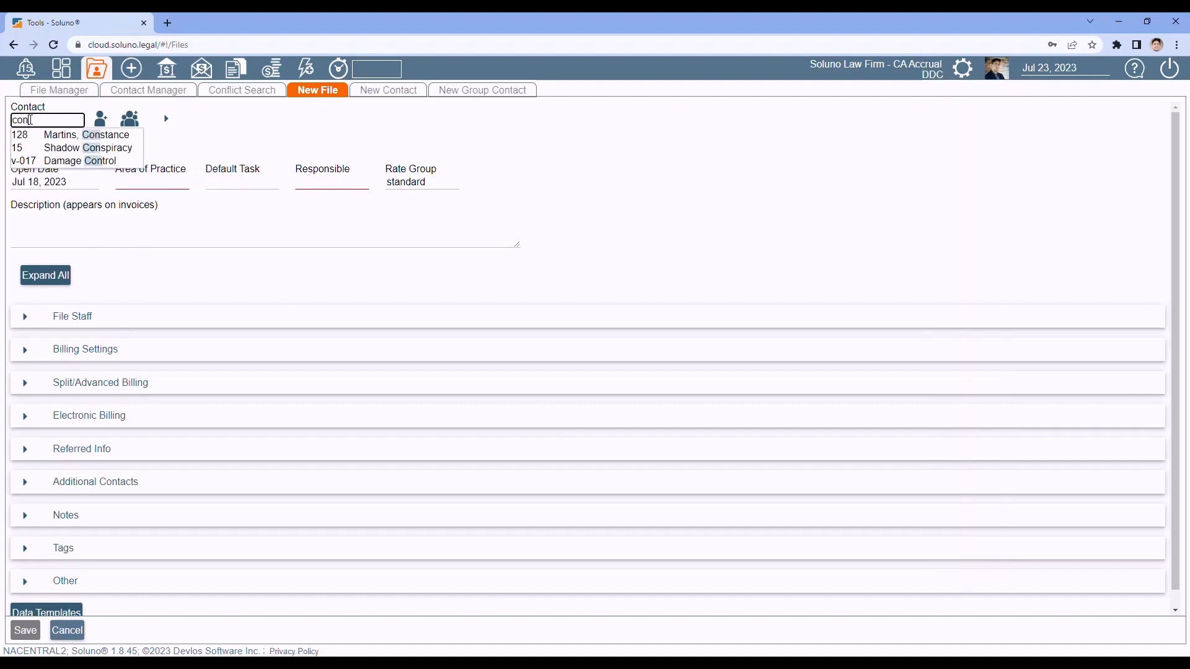
key(BackSpace)
key(BackSpace)
text(stan)
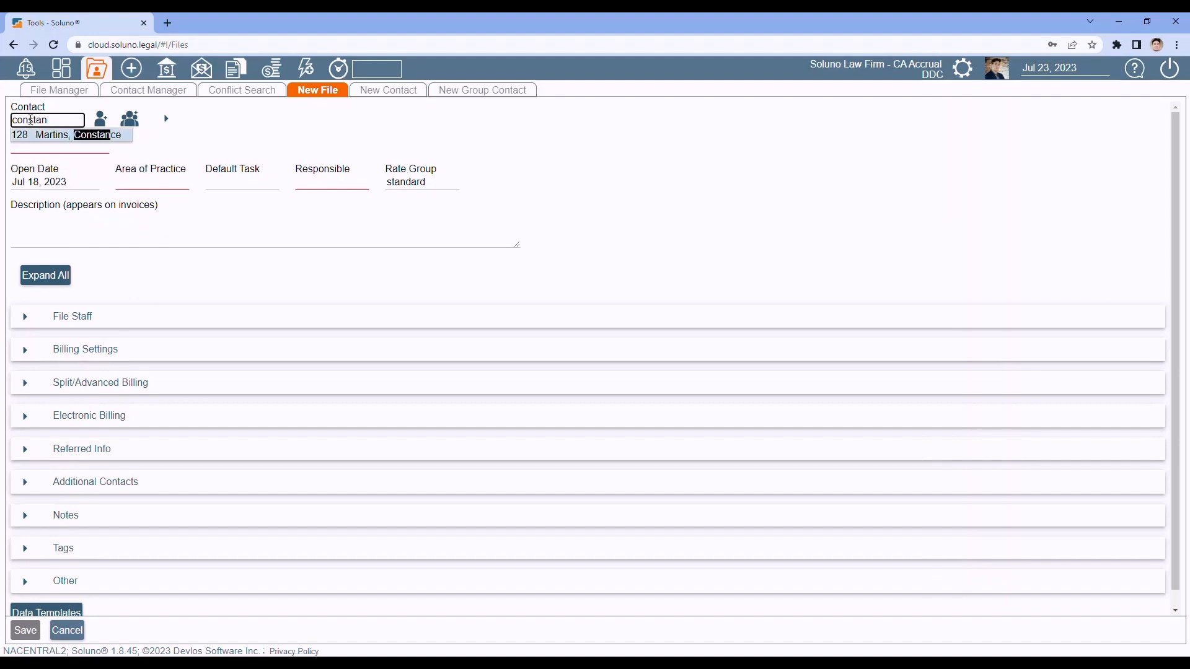
click(49, 135)
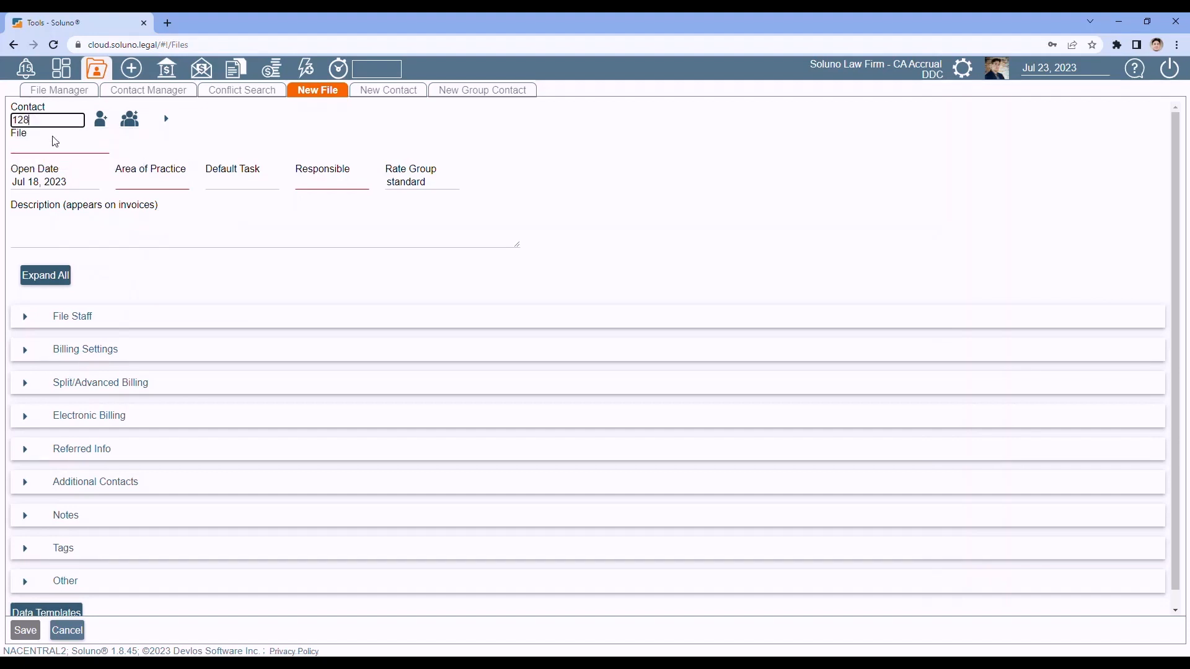
click(44, 147)
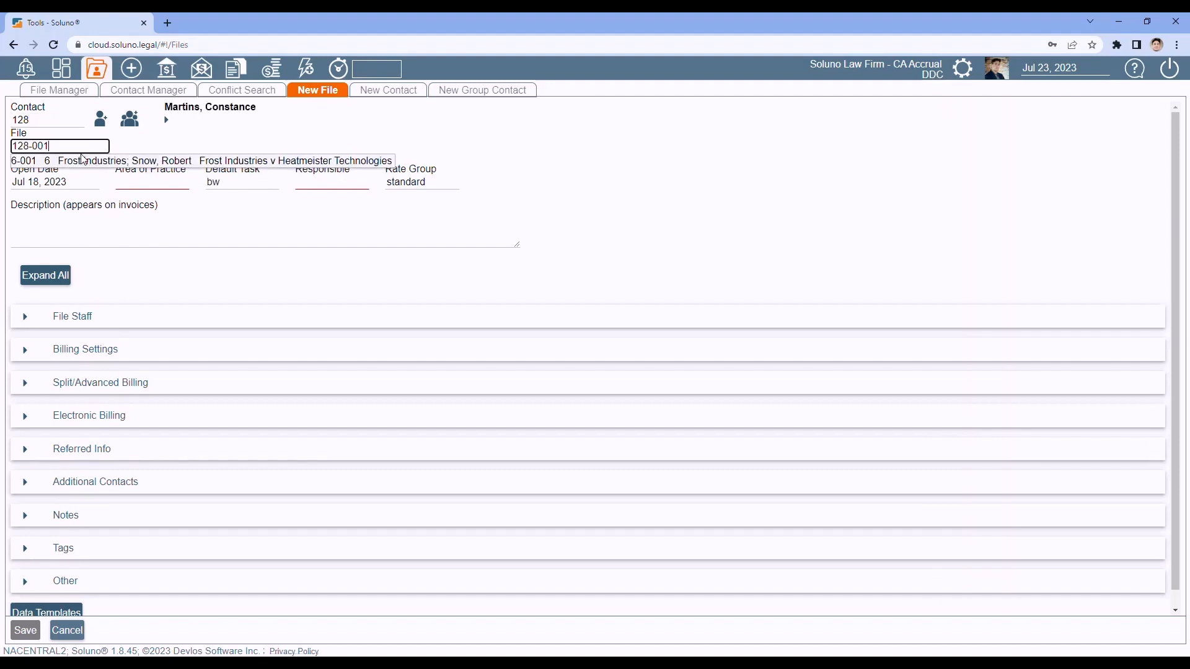
click(131, 260)
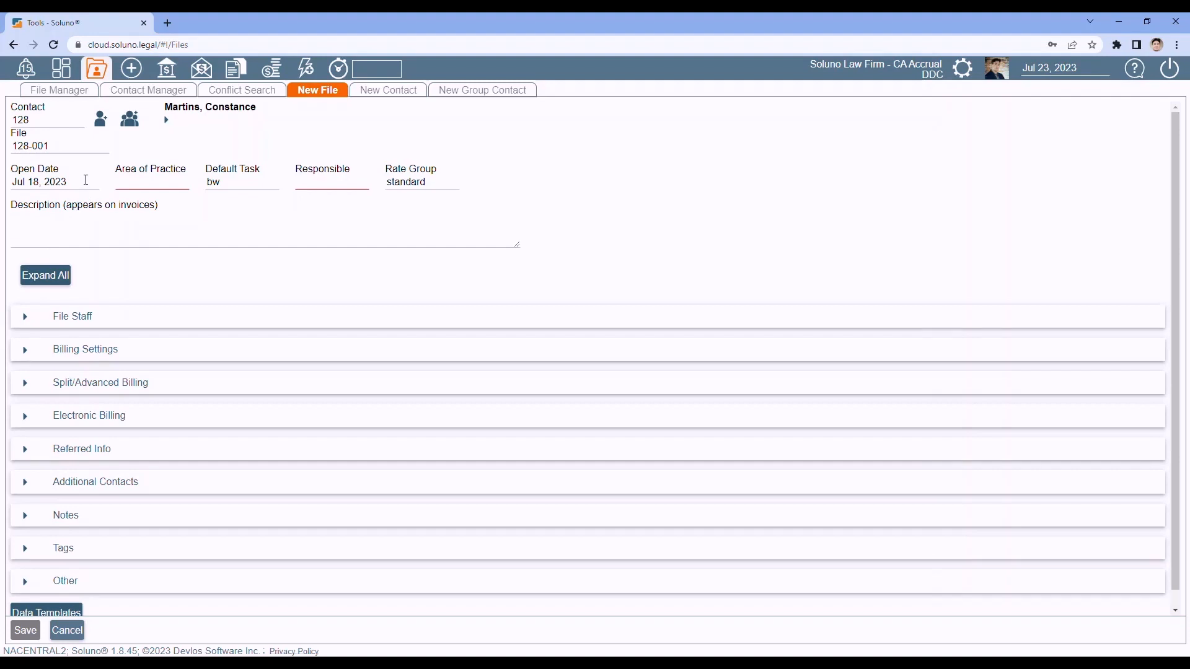
Step: Set file 128-001's area of practice to Wills and its responsible staff member to DDC
click(164, 183)
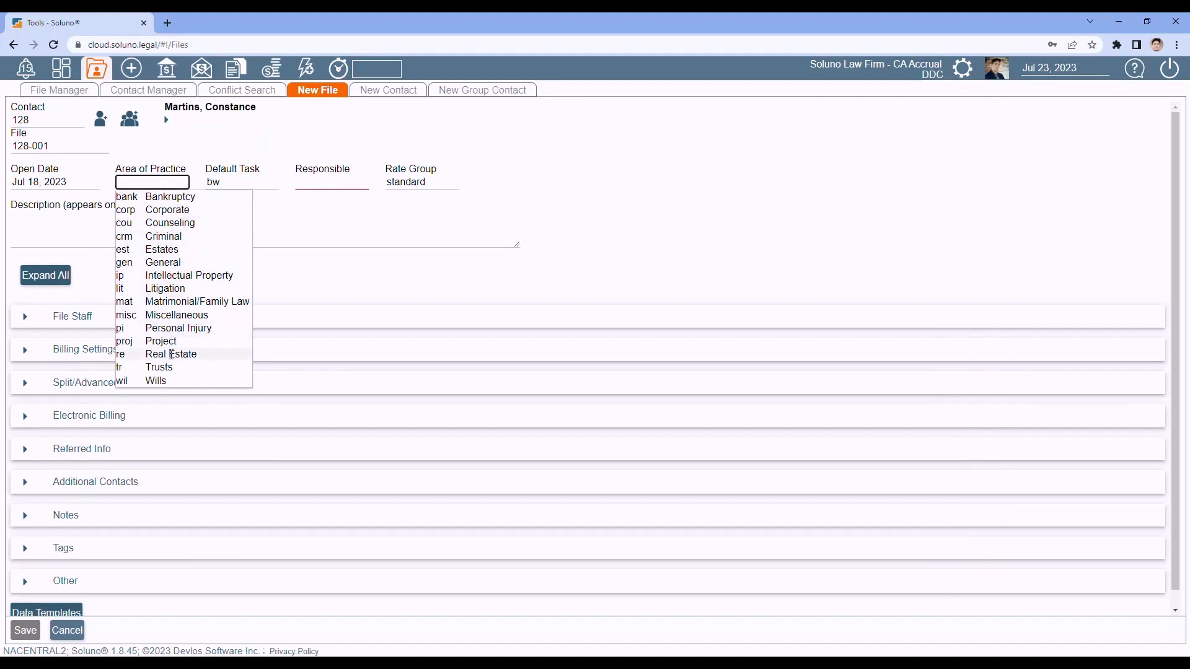
click(166, 384)
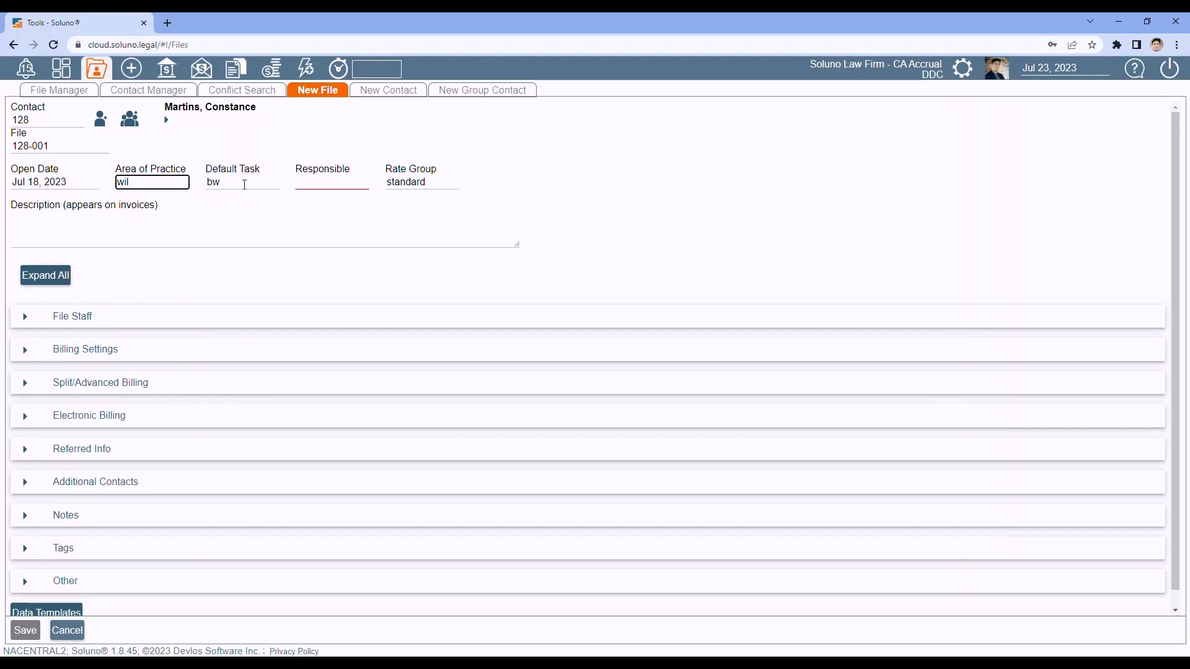
click(317, 181)
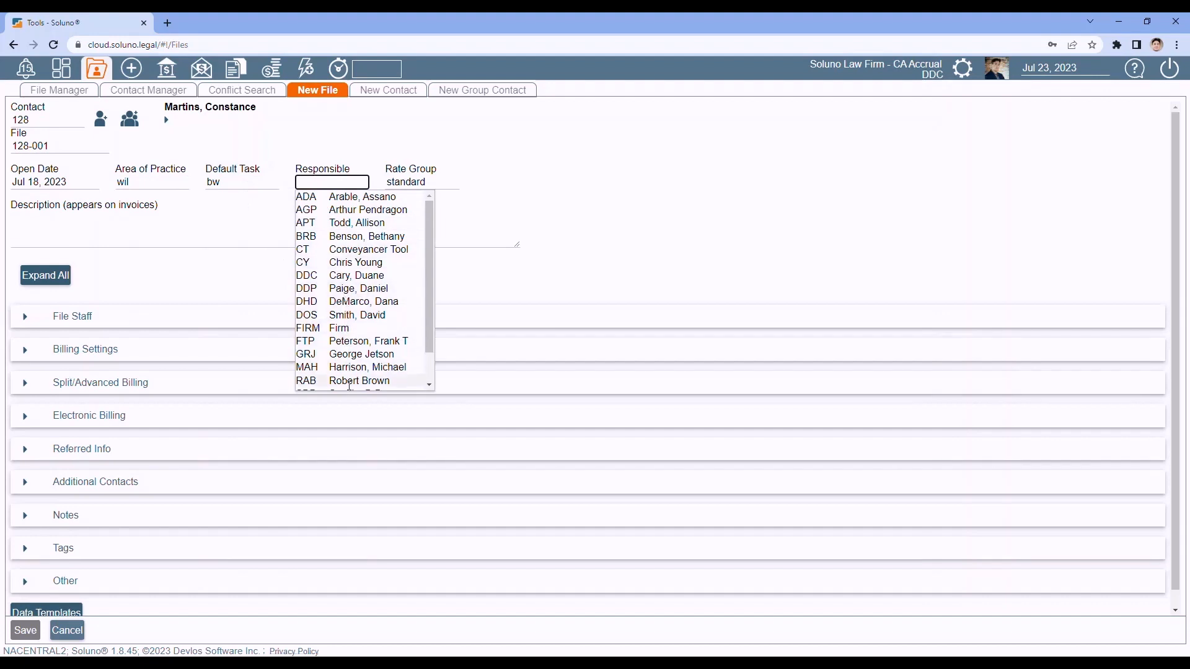
click(338, 275)
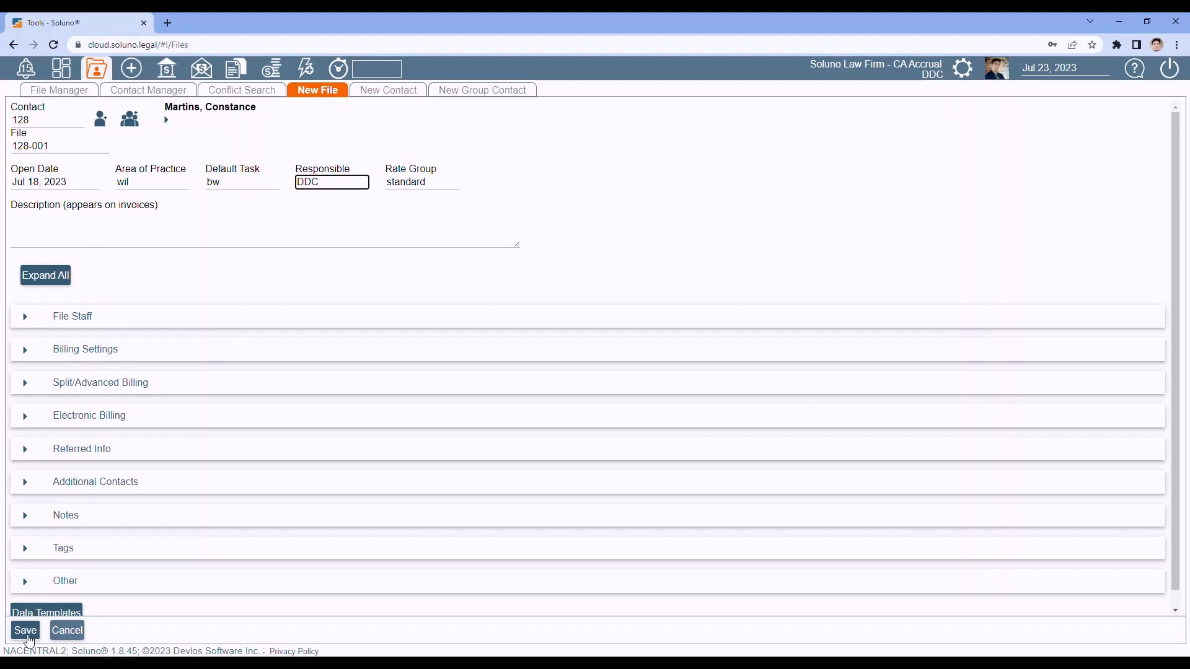
scroll(310, 257, down, 1)
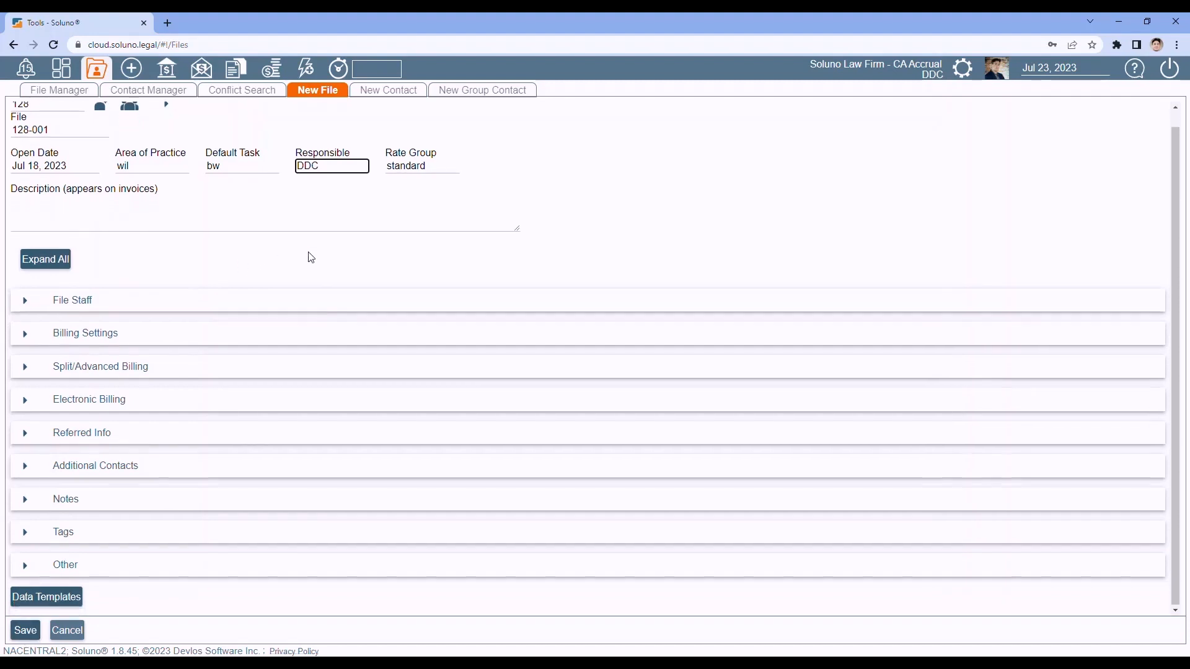
scroll(311, 257, up, 1)
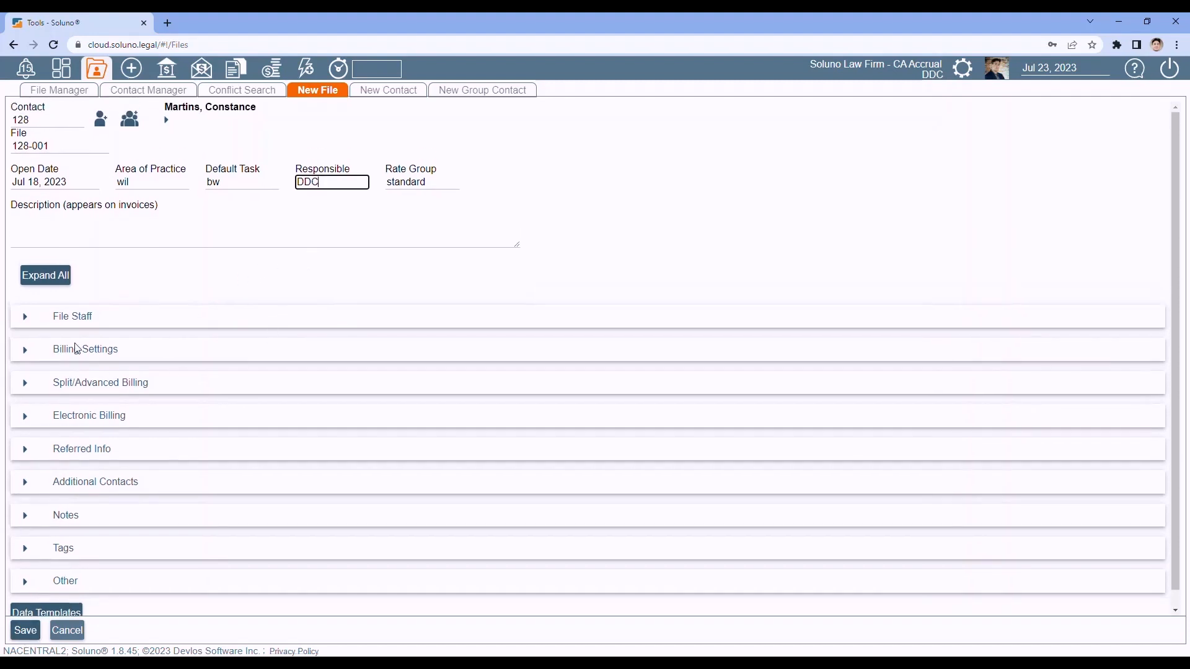
click(28, 320)
scroll(202, 260, down, 3)
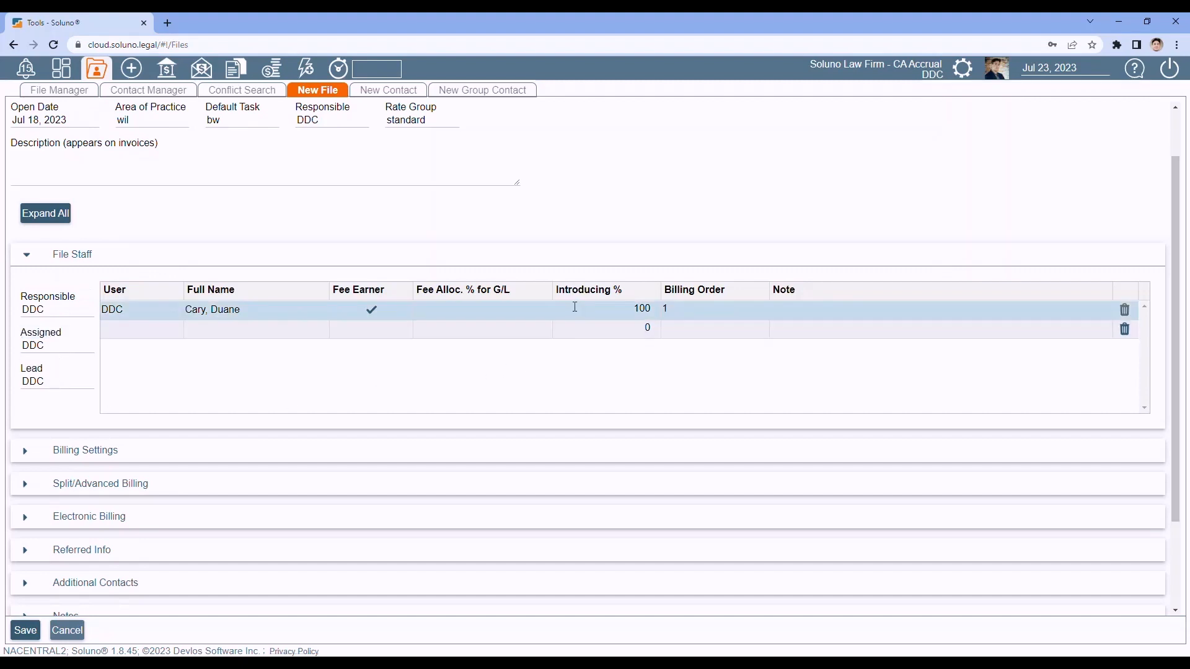
click(27, 256)
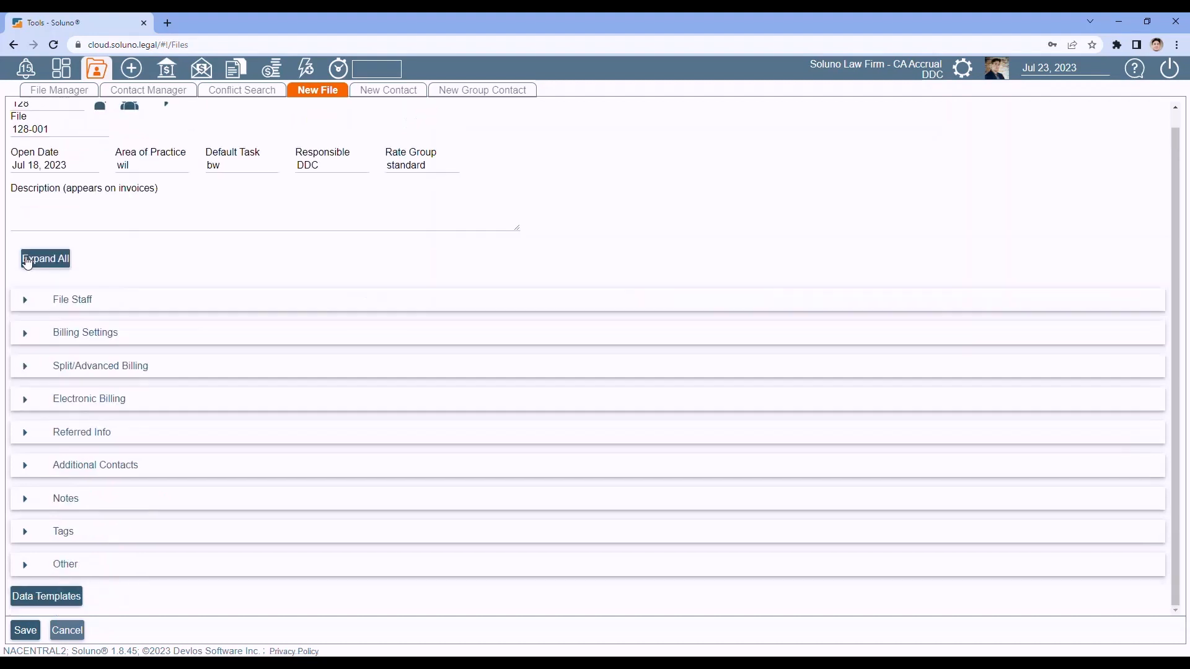
click(25, 333)
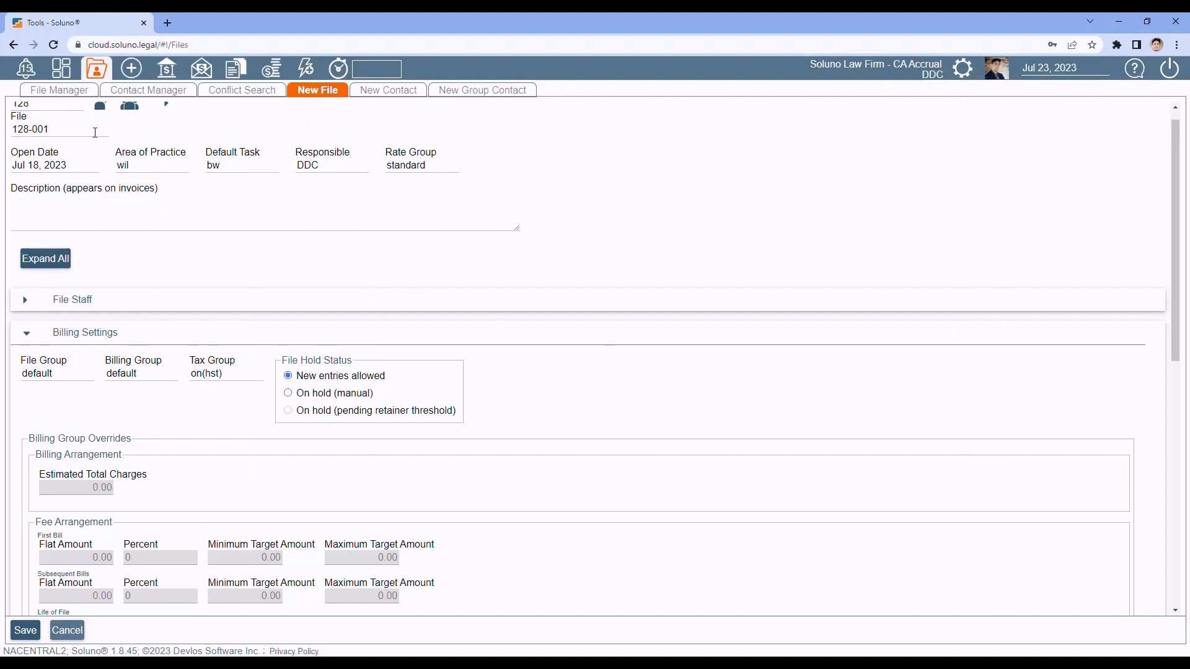
scroll(613, 329, down, 3)
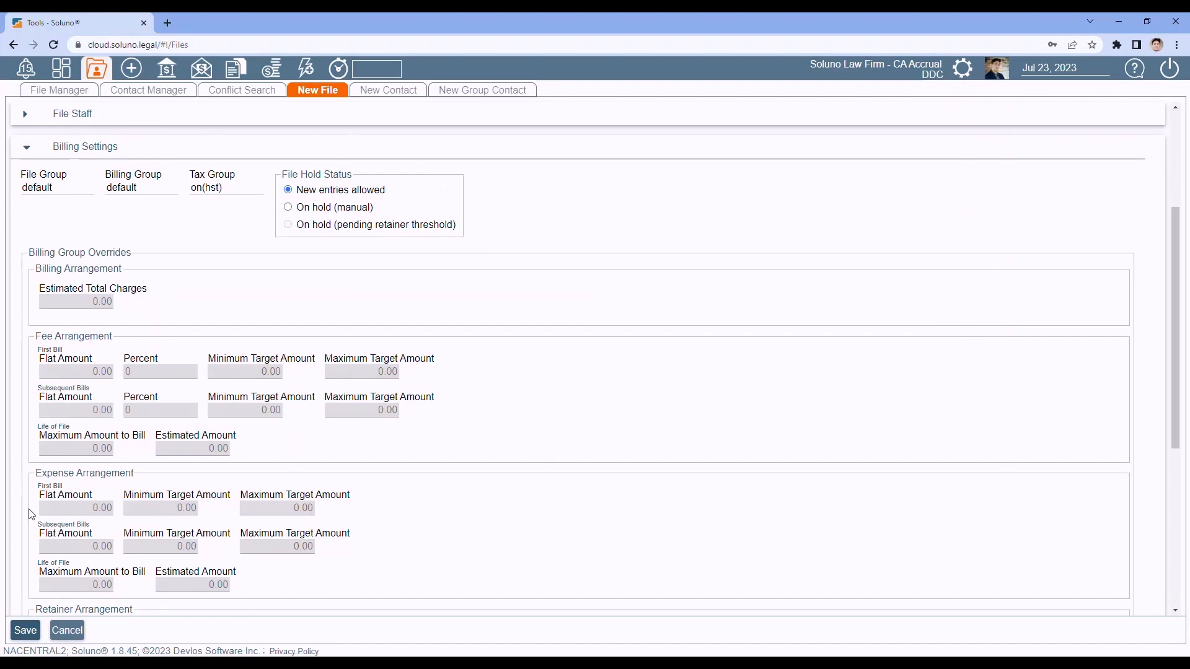
key(Tab)
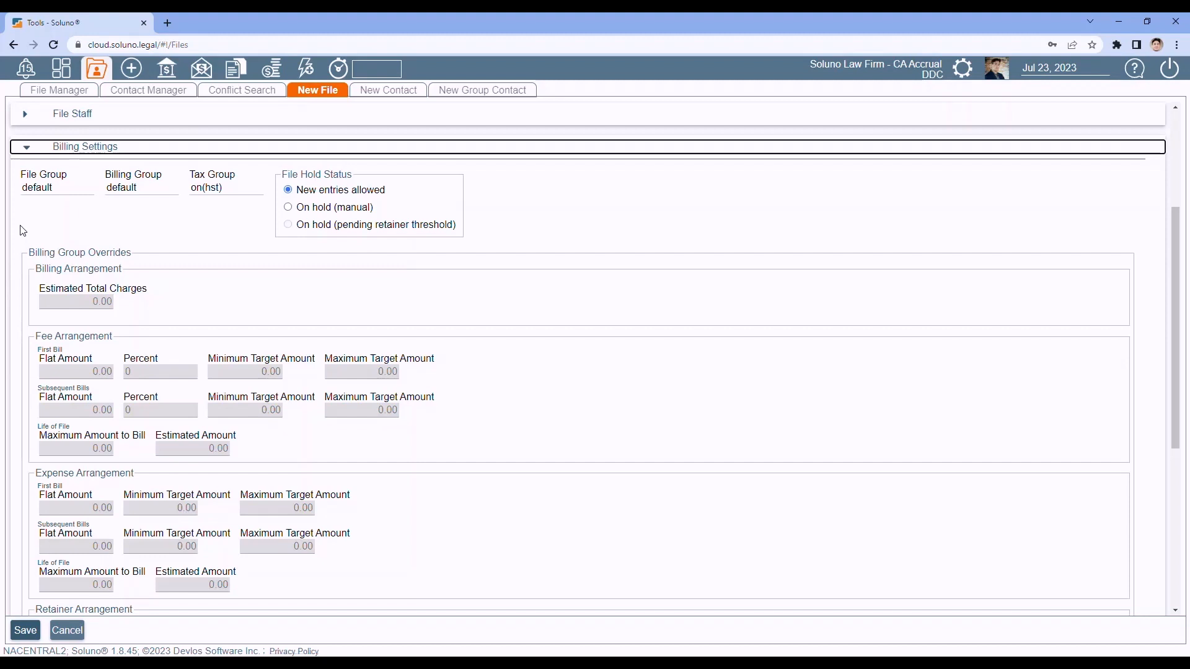
click(27, 153)
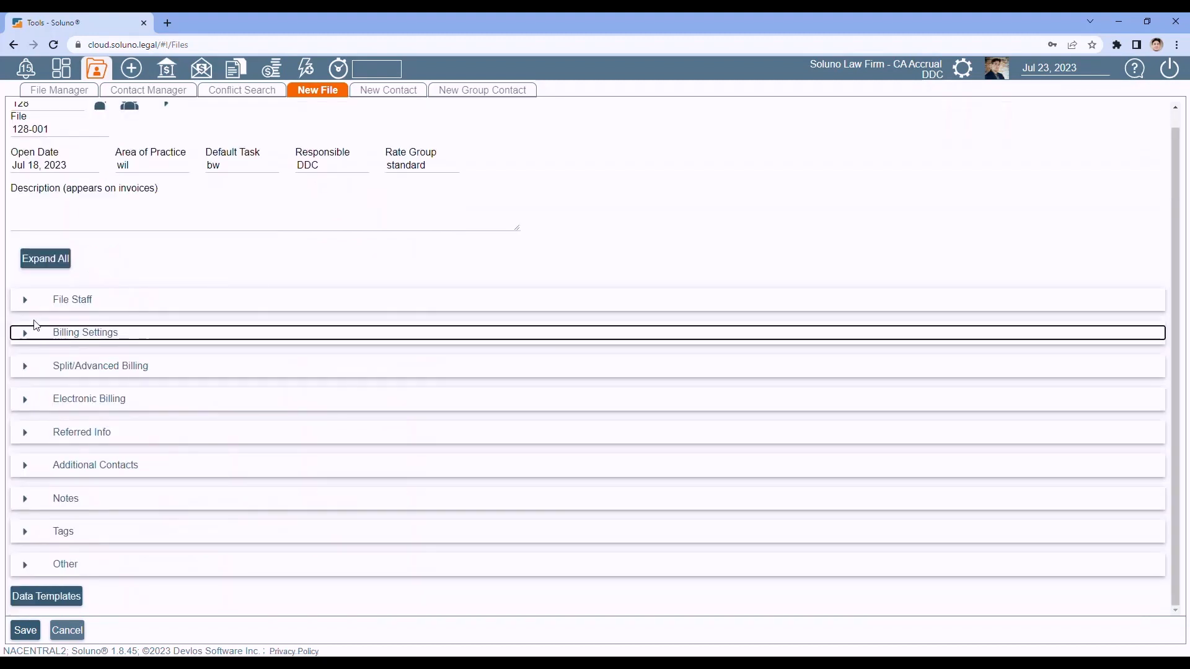
click(27, 370)
scroll(189, 265, down, 2)
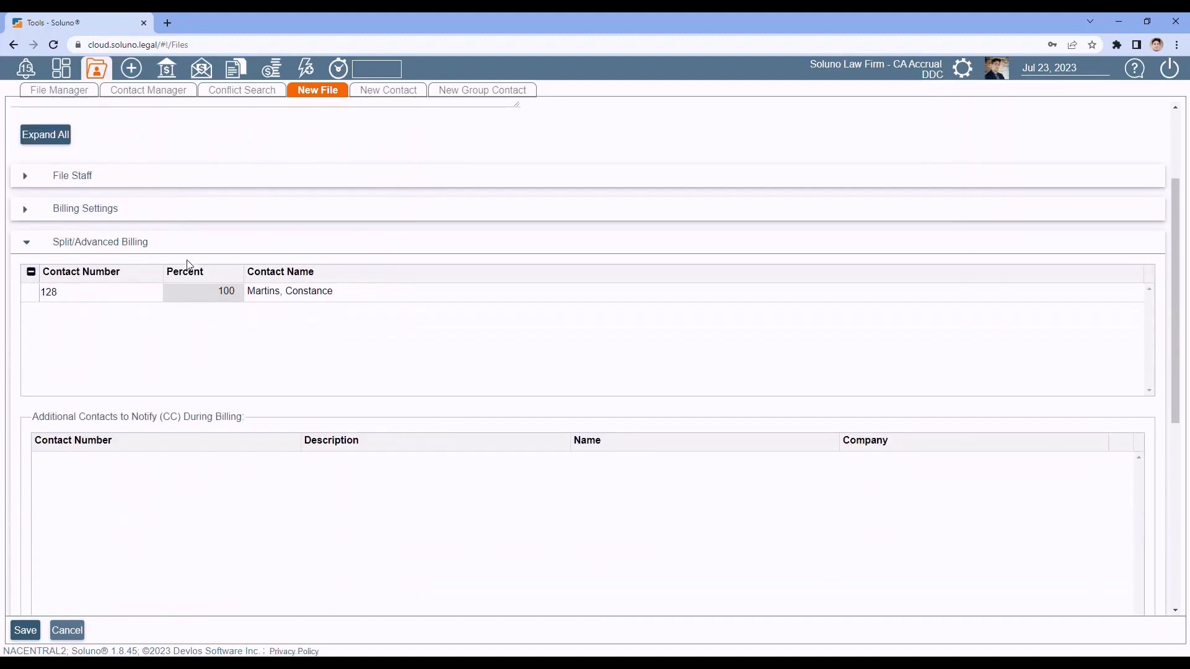
scroll(189, 265, down, 1)
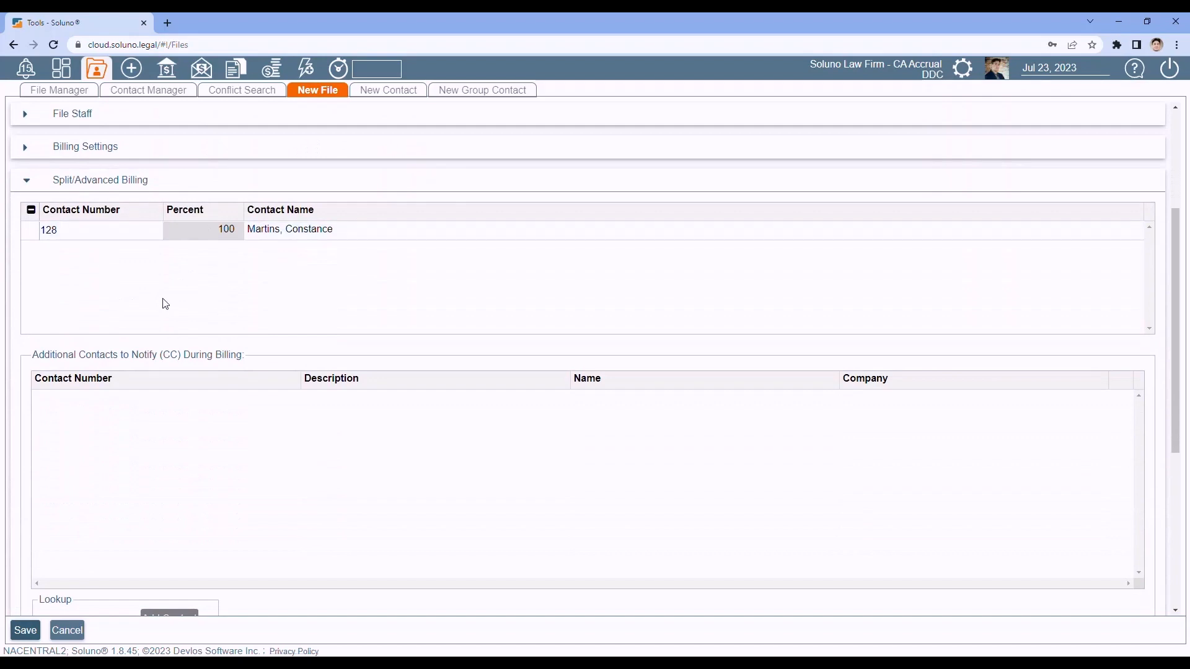
scroll(139, 298, down, 2)
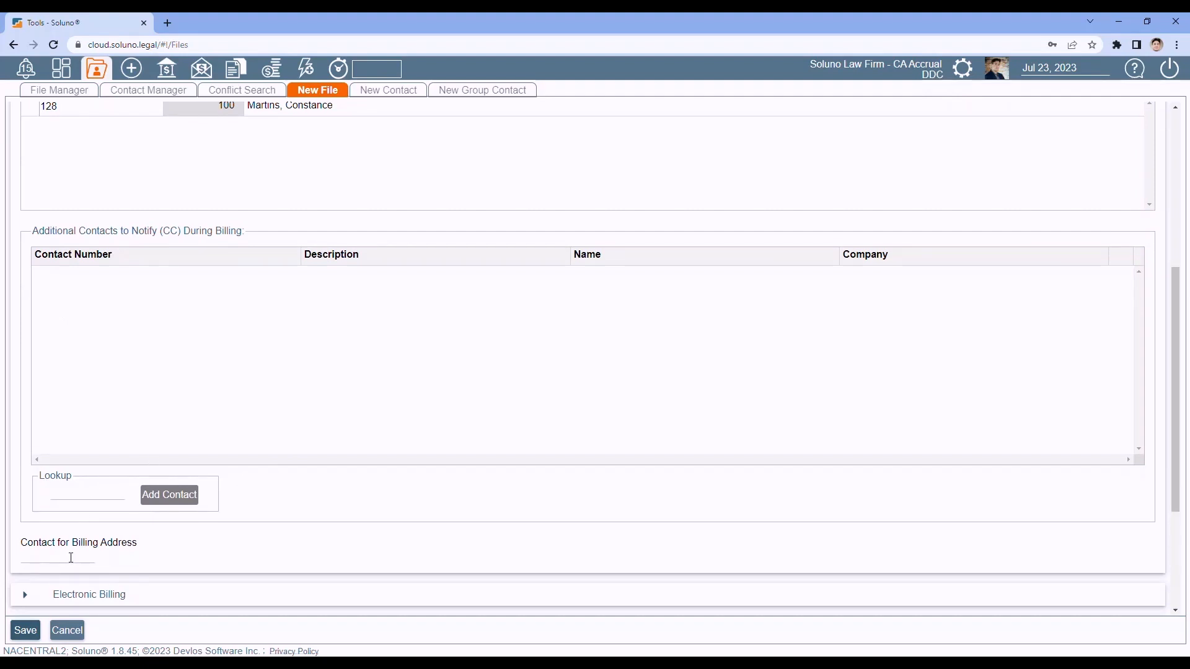
scroll(72, 557, up, 2)
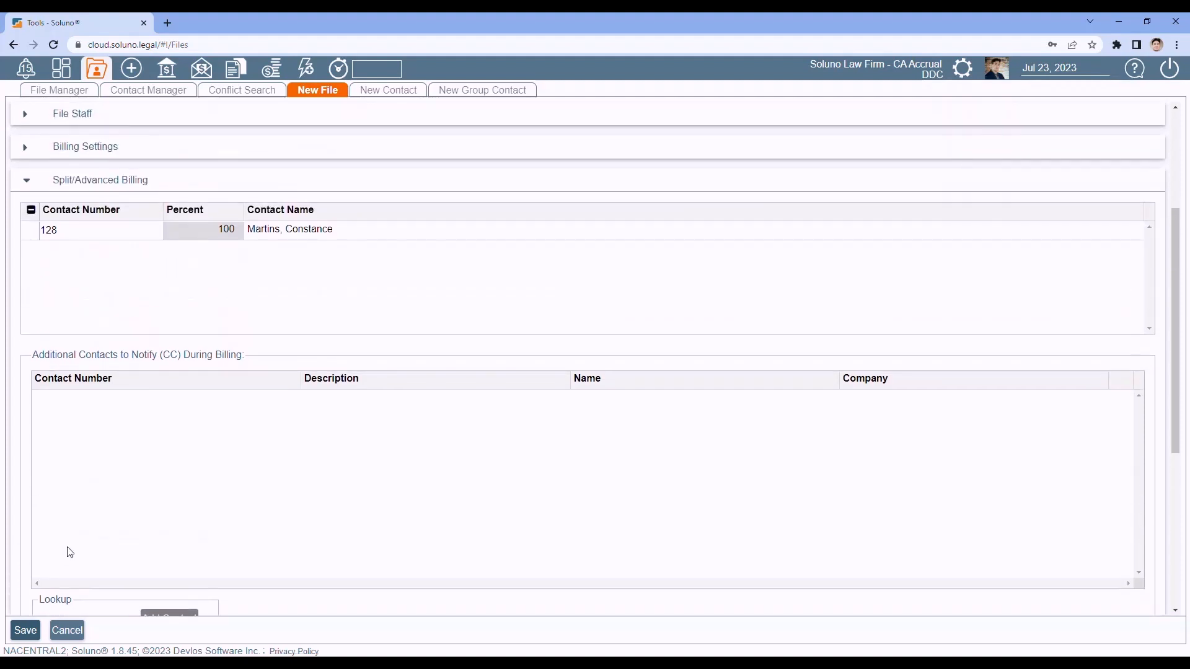
click(27, 181)
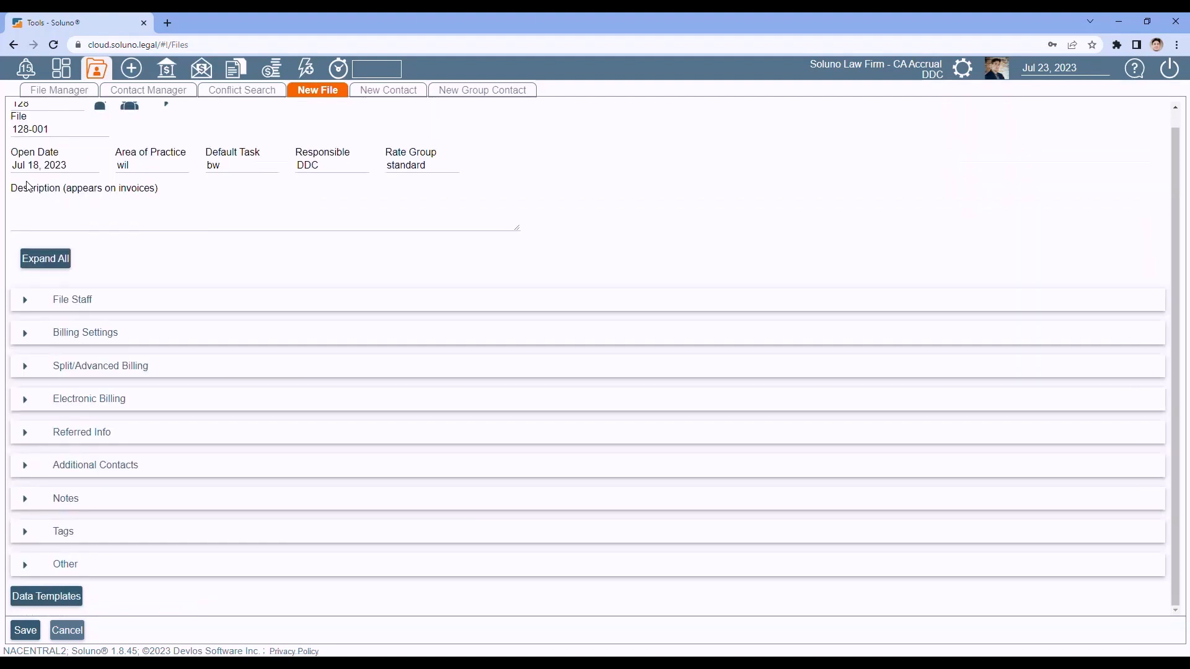
click(25, 399)
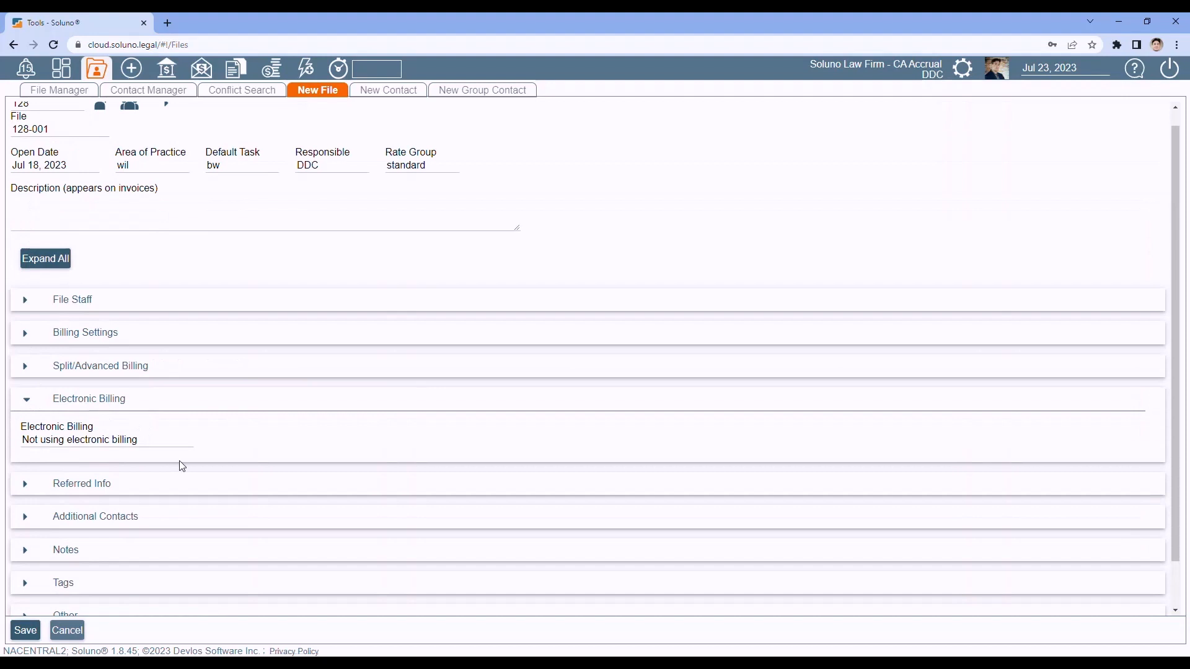
click(166, 441)
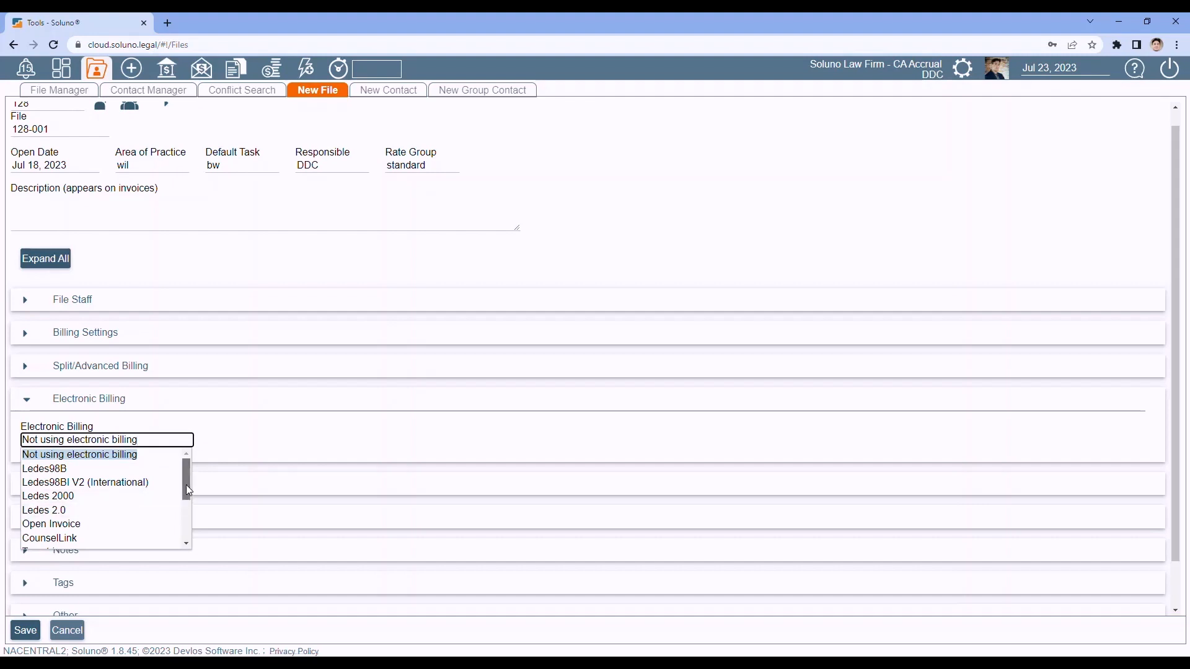
drag(186, 485, 180, 526)
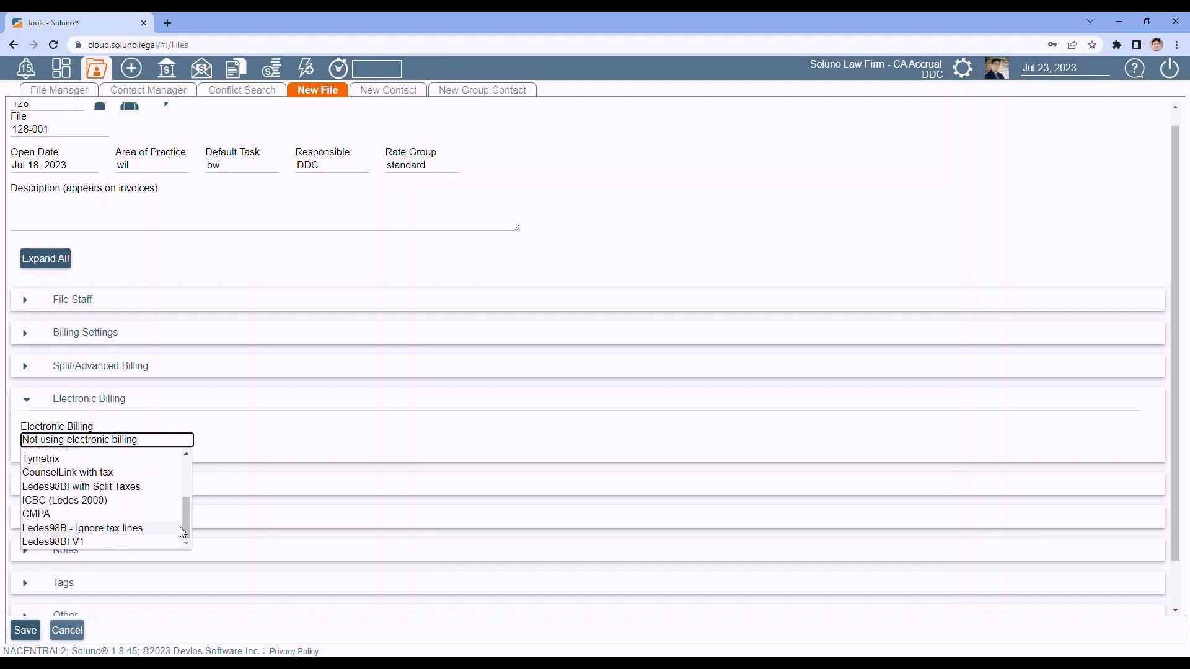
click(277, 435)
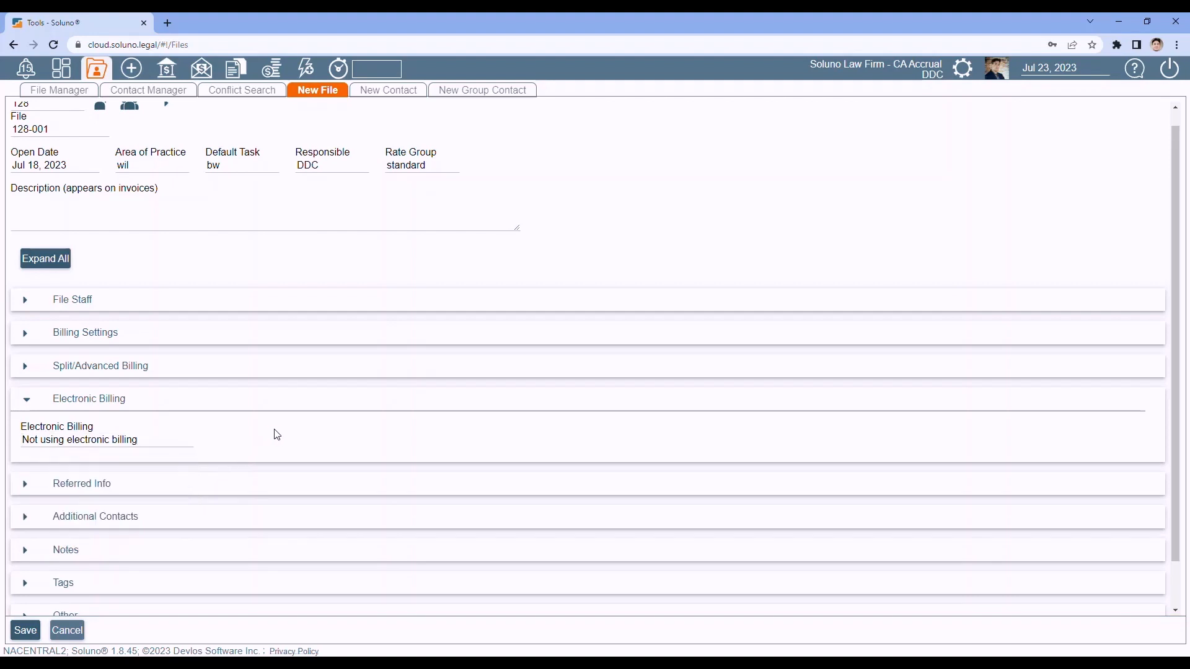
click(26, 403)
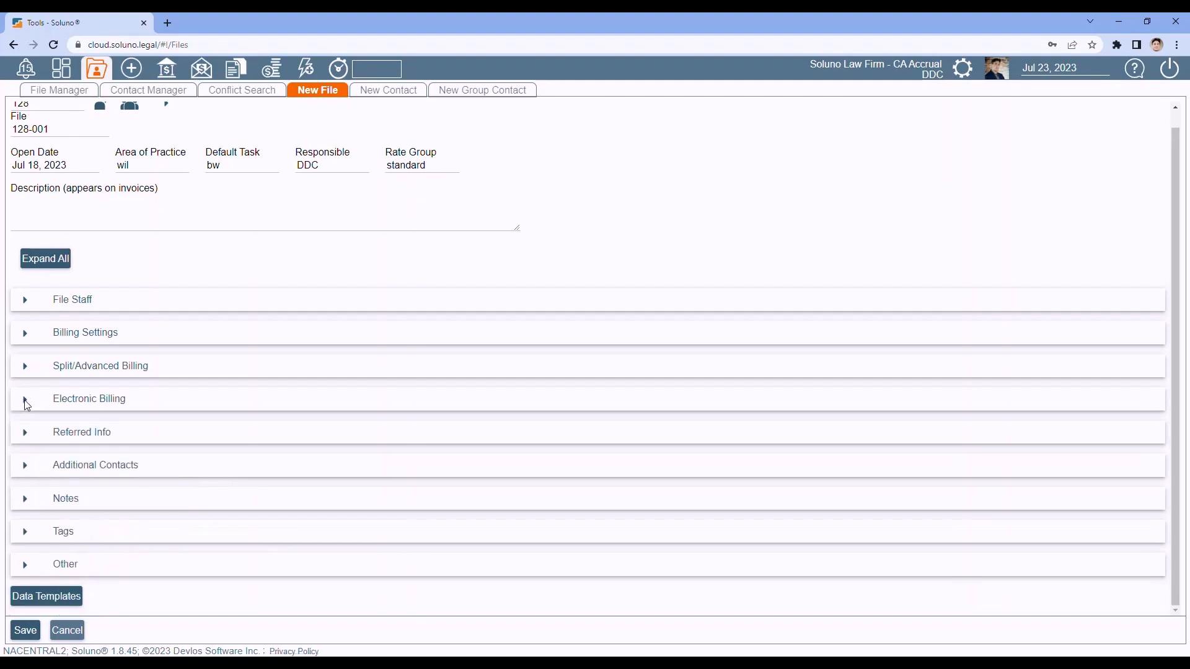
click(26, 433)
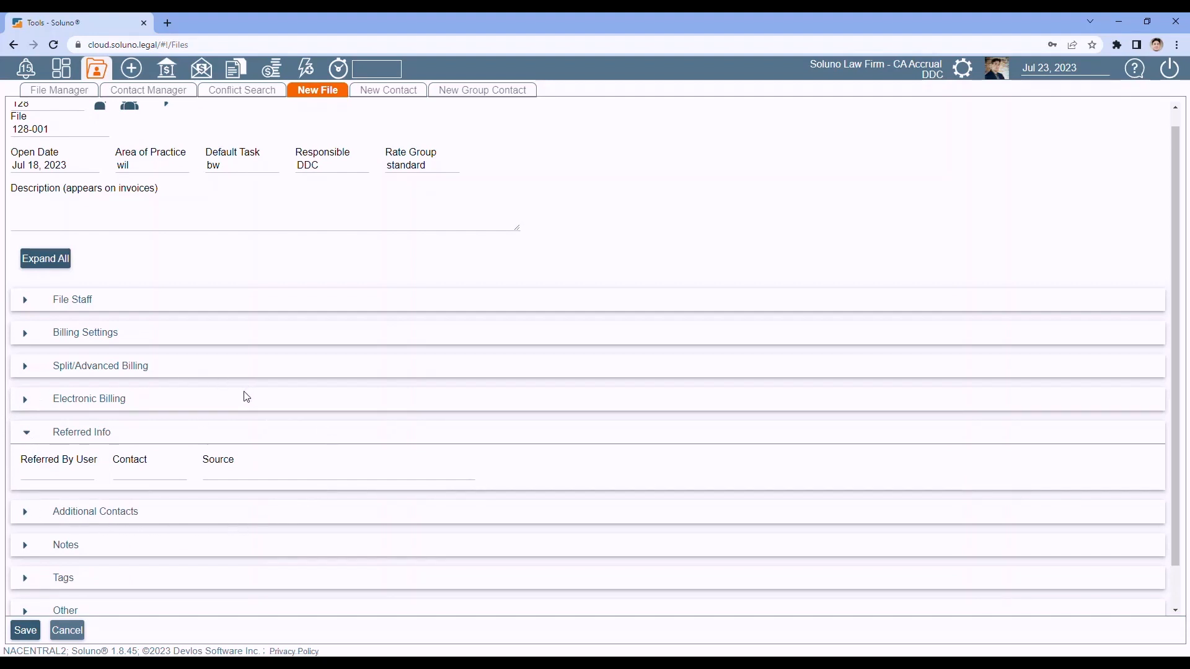
click(28, 436)
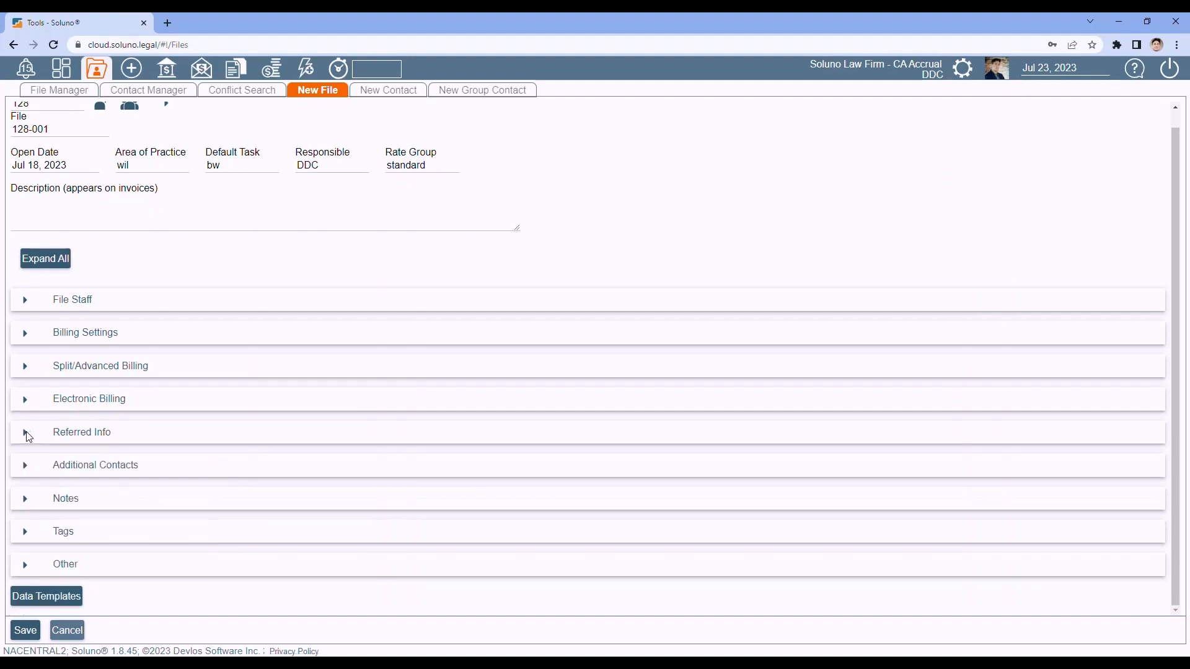
click(27, 471)
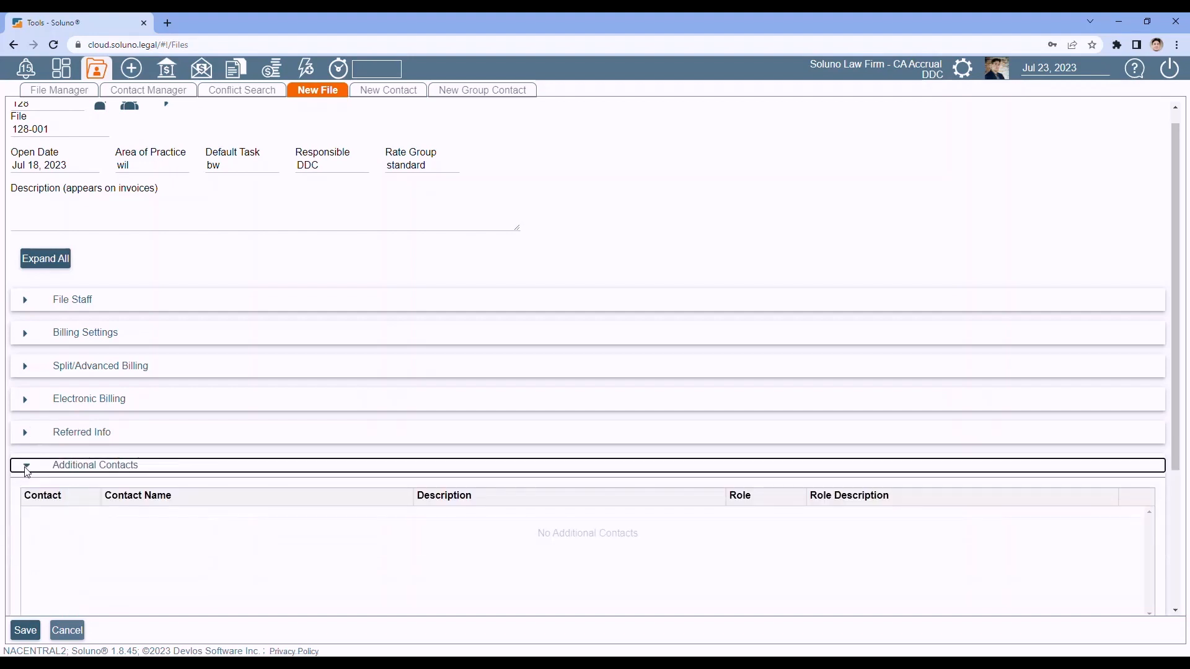
scroll(306, 400, down, 1)
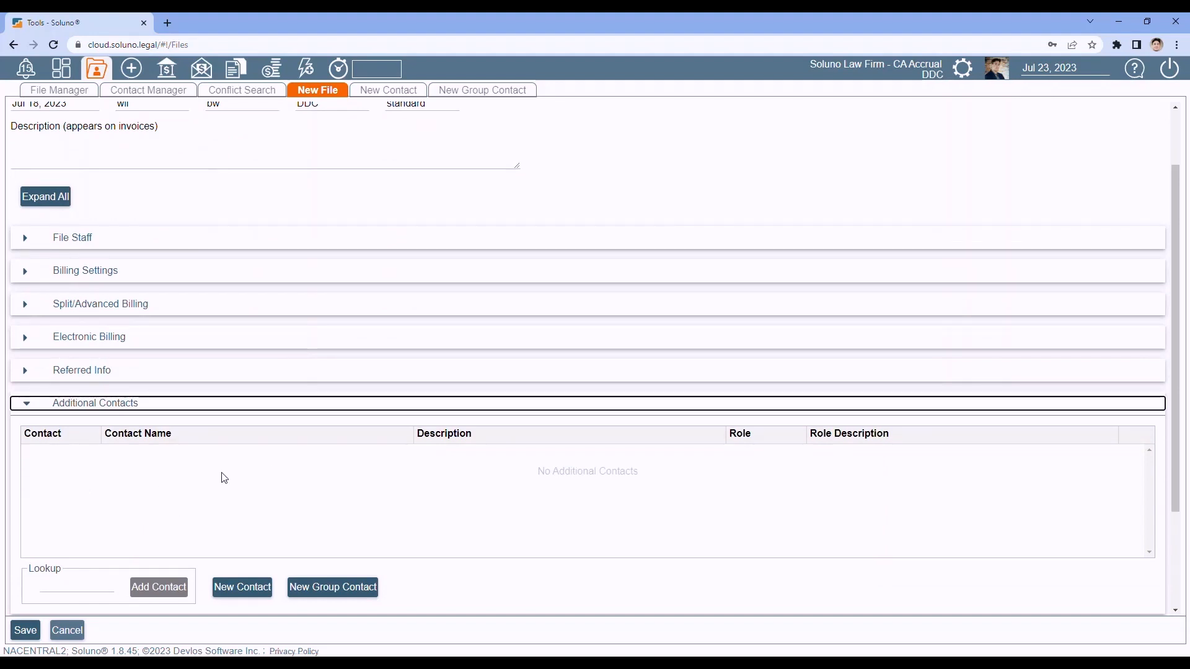
click(55, 582)
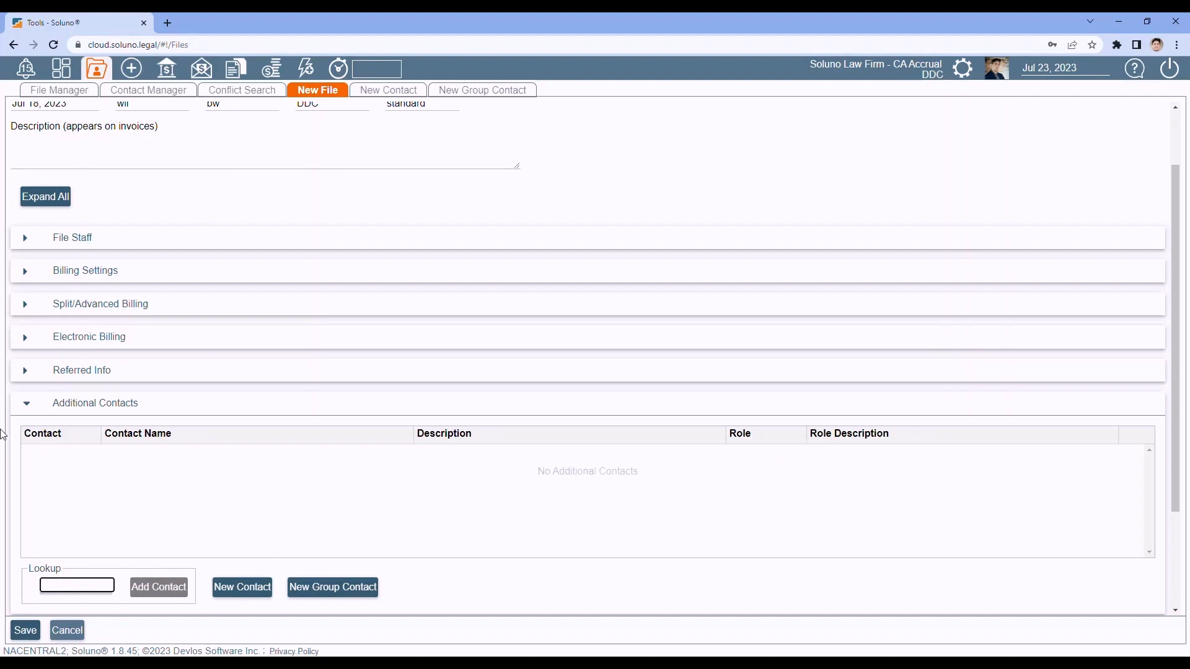
click(26, 406)
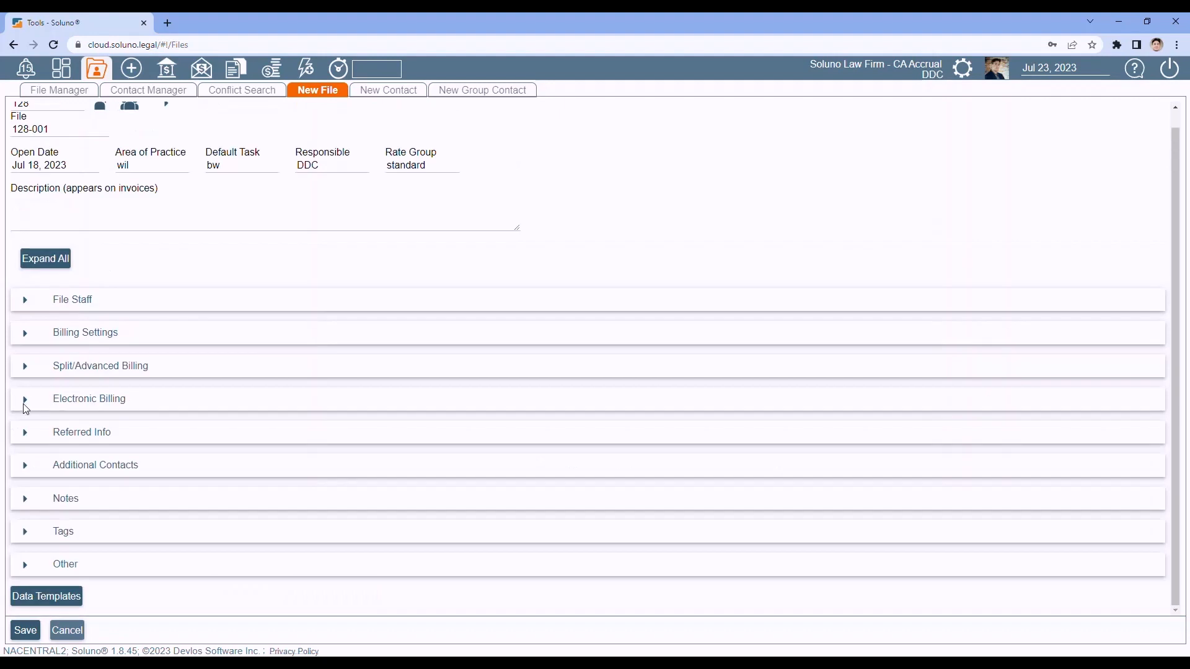
Step: Expand and review the file's Notes and Tags sections, then collapse both again
click(25, 499)
scroll(81, 443, down, 3)
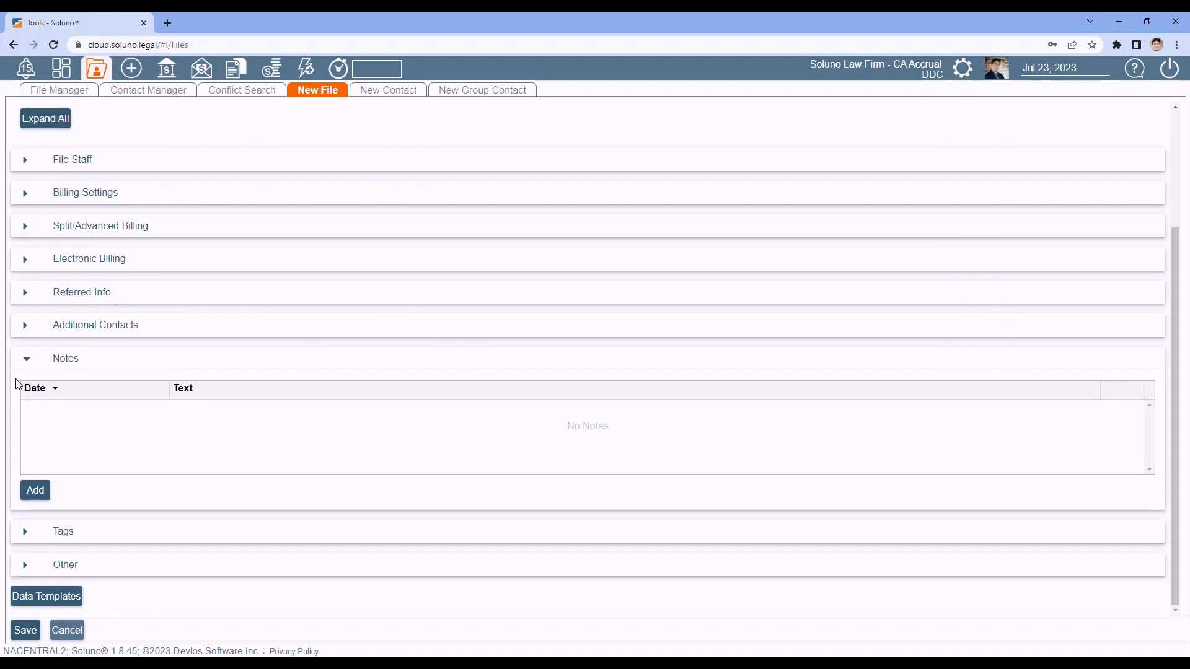
click(26, 359)
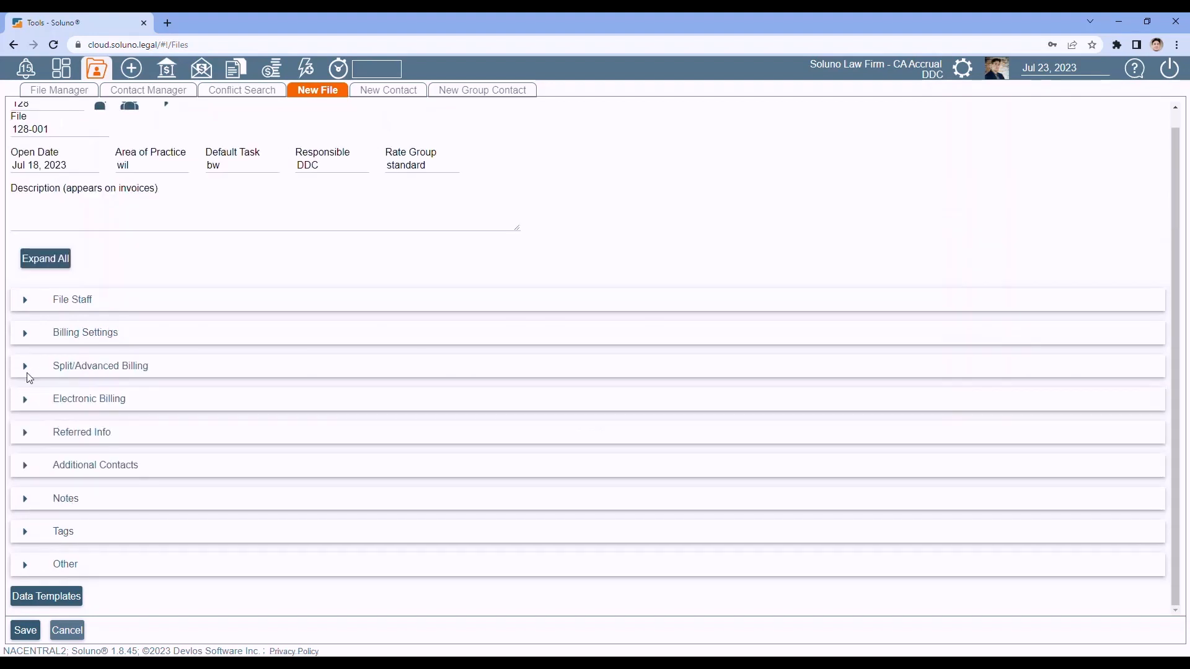
click(27, 532)
scroll(56, 468, down, 2)
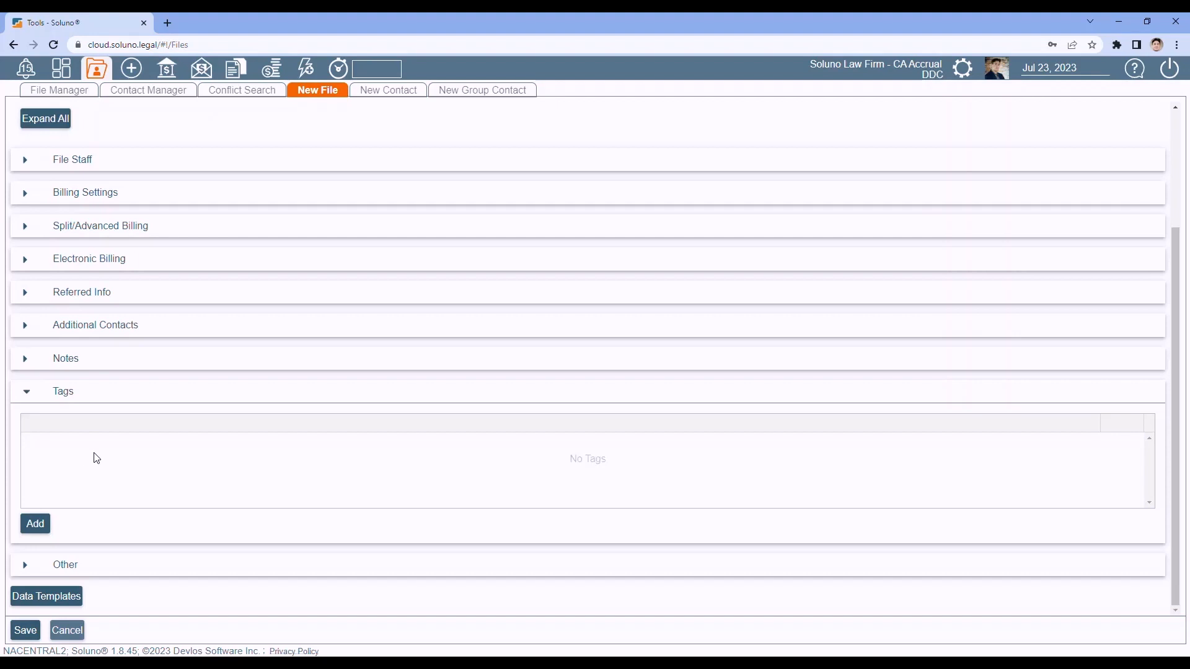
click(27, 393)
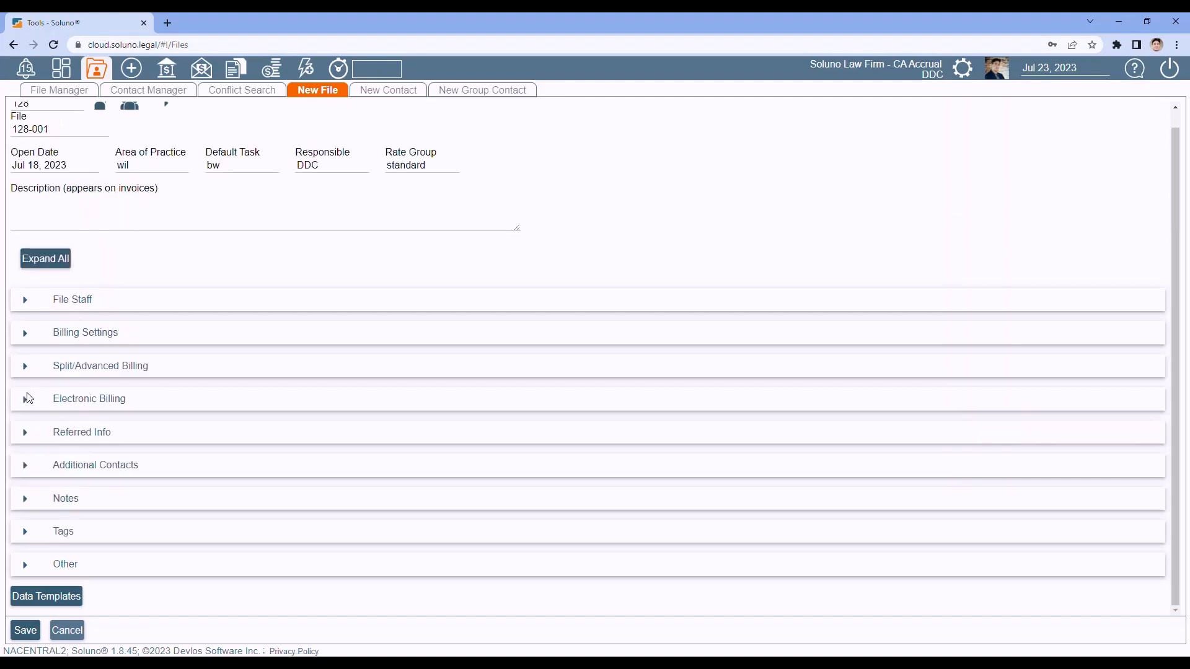
Step: Expand Other to check Court ID, Jurisdiction and Judge, then collapse it
click(25, 565)
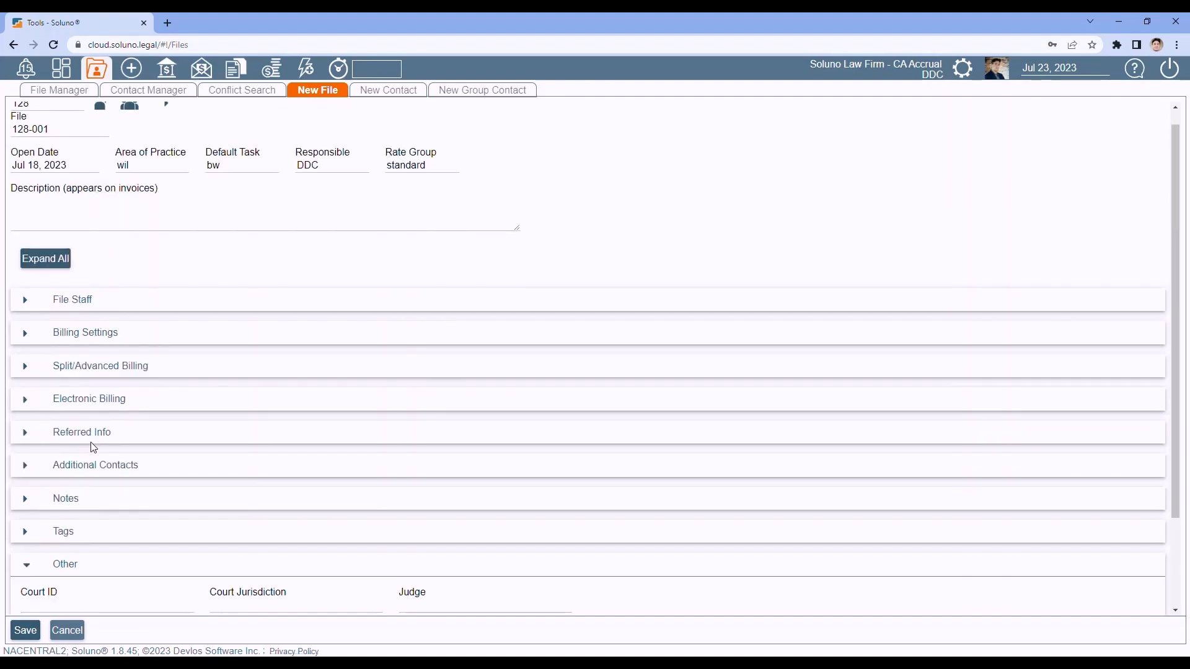
scroll(92, 448, down, 2)
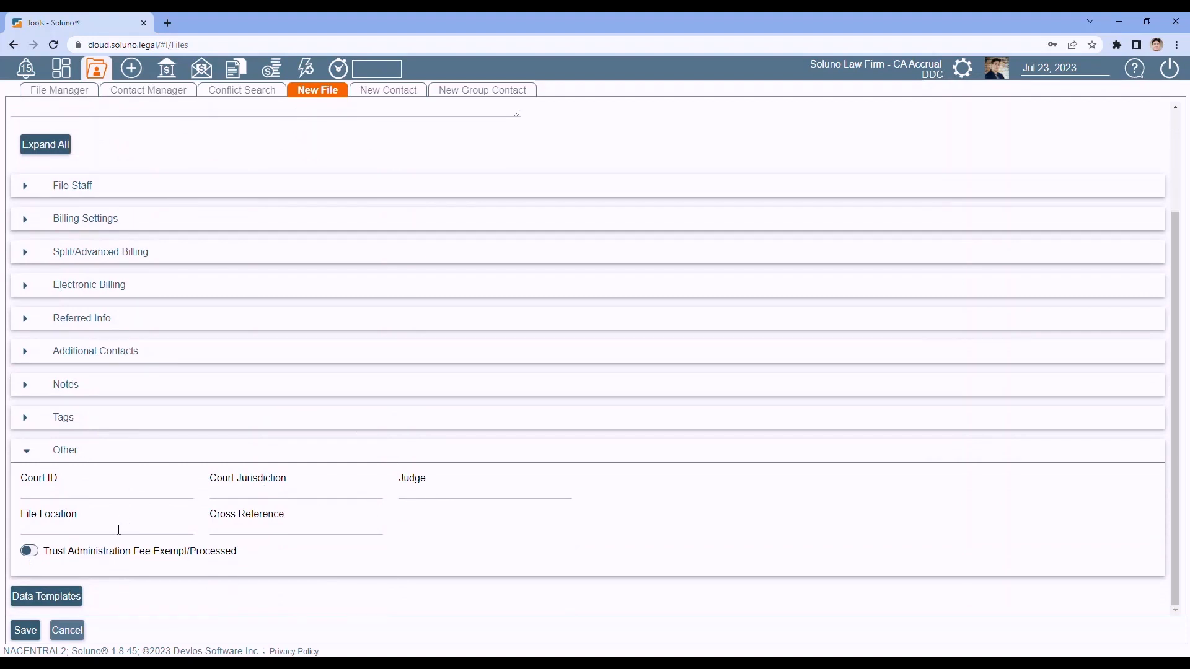
key(Tab)
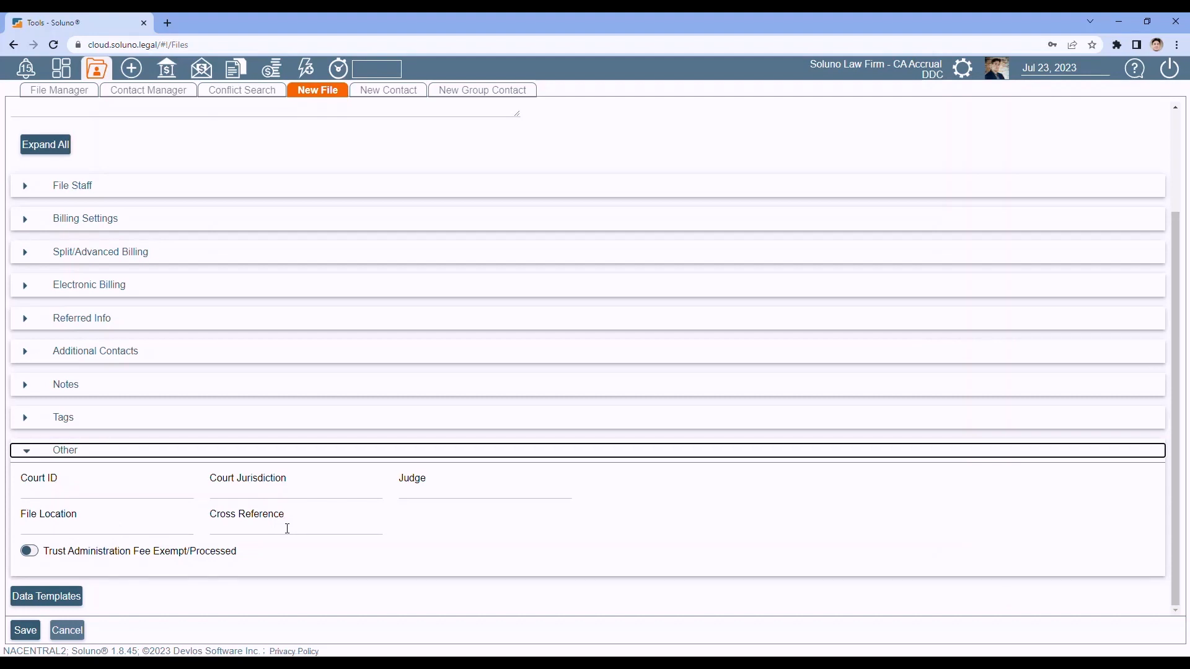
click(27, 454)
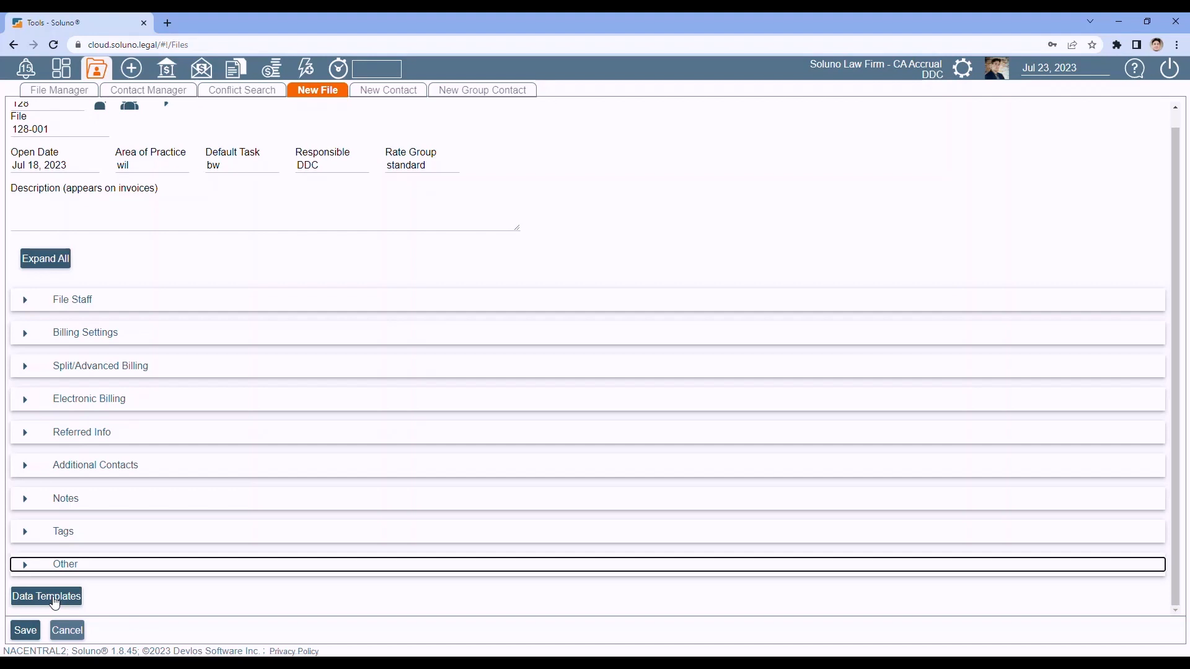
Step: Save new file 128-001, opening a blank New File form dated Jul 23, 2023
click(28, 634)
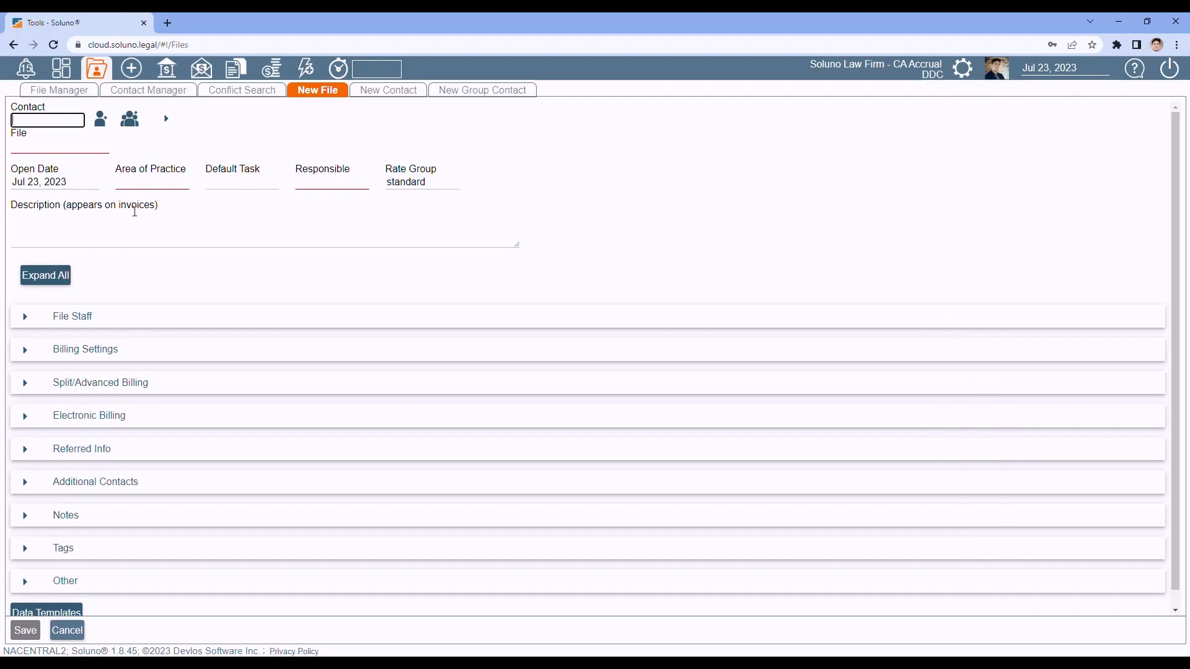
Step: In Contact Manager, search 'cons' and load the new client's contact record, number 128
click(149, 97)
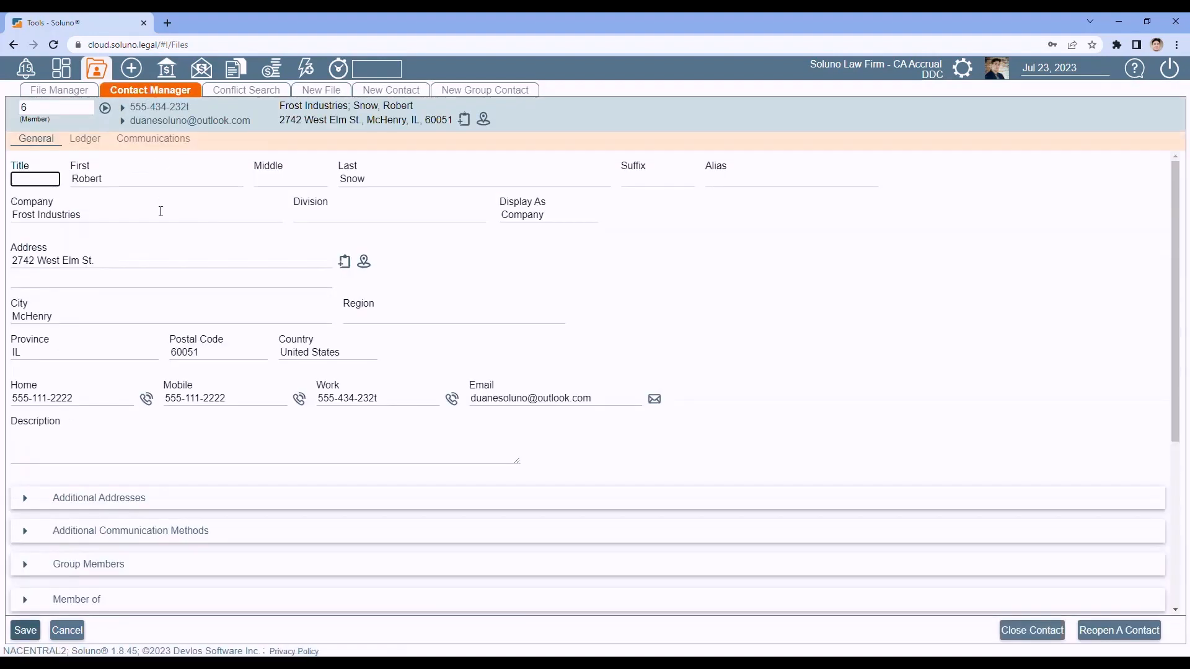
click(62, 107)
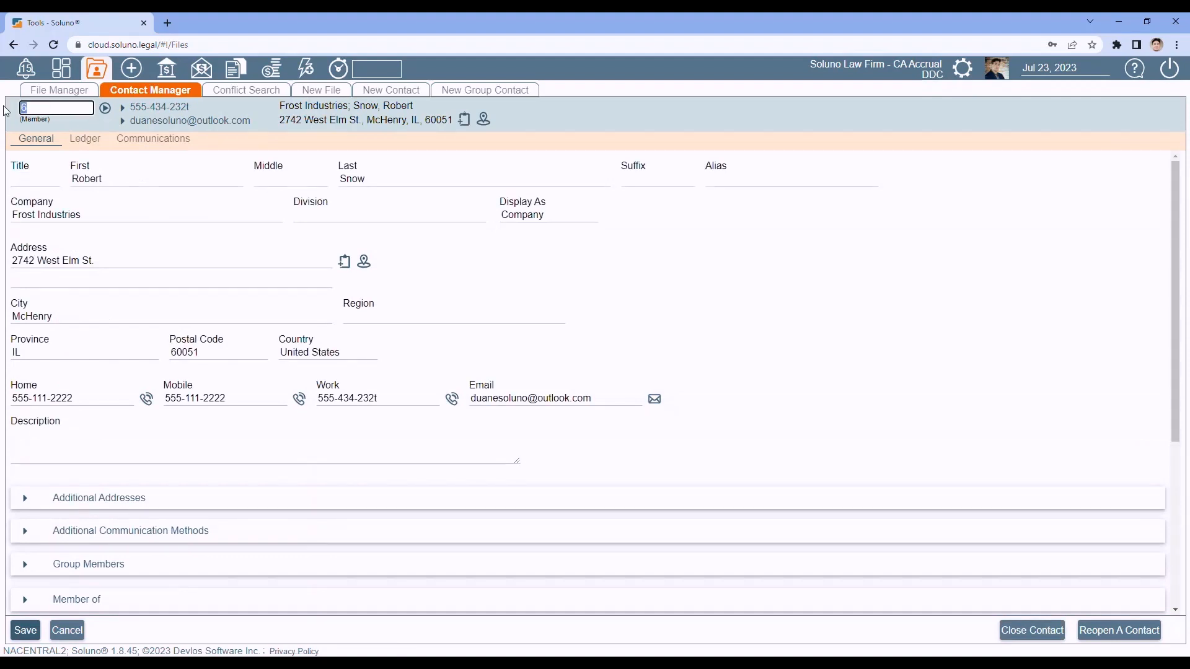
text(conta)
key(BackSpace)
key(BackSpace)
text(s)
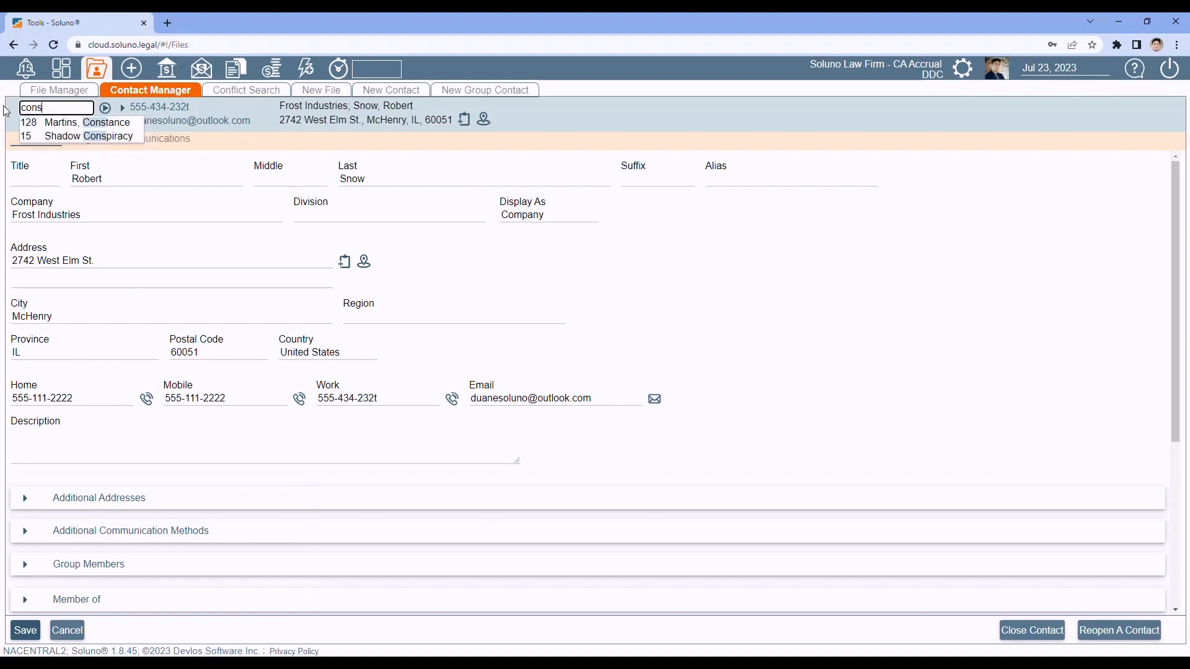
click(68, 122)
click(106, 112)
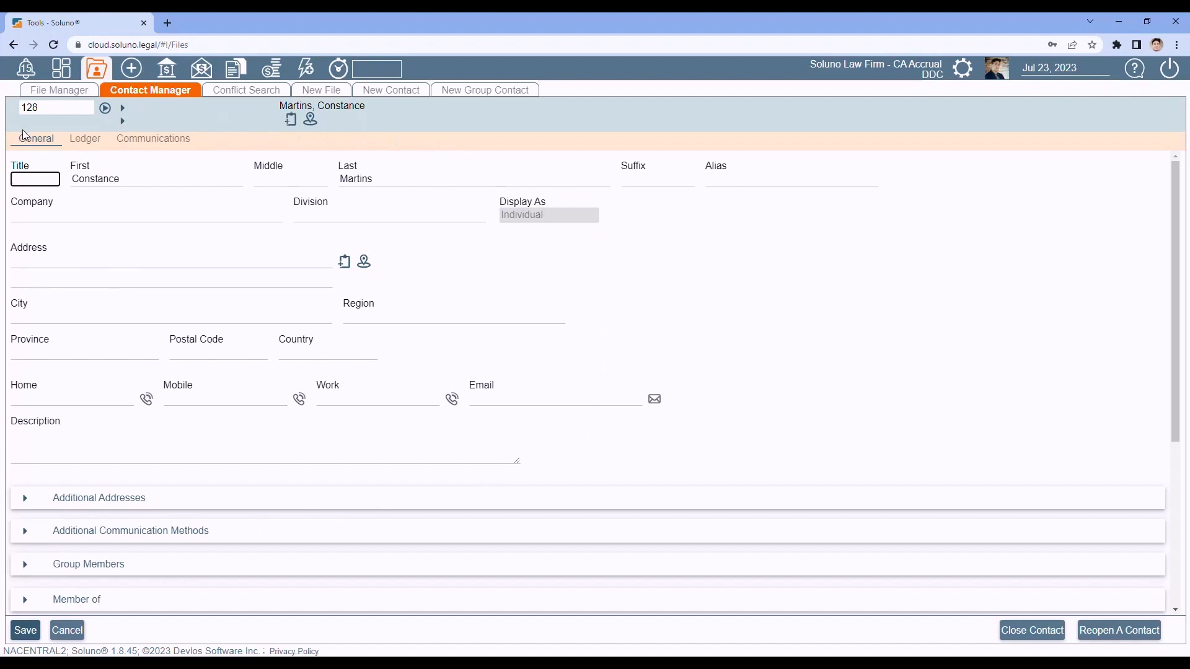
Step: Expand the contact's Other section to show Language set to English
scroll(45, 238, down, 4)
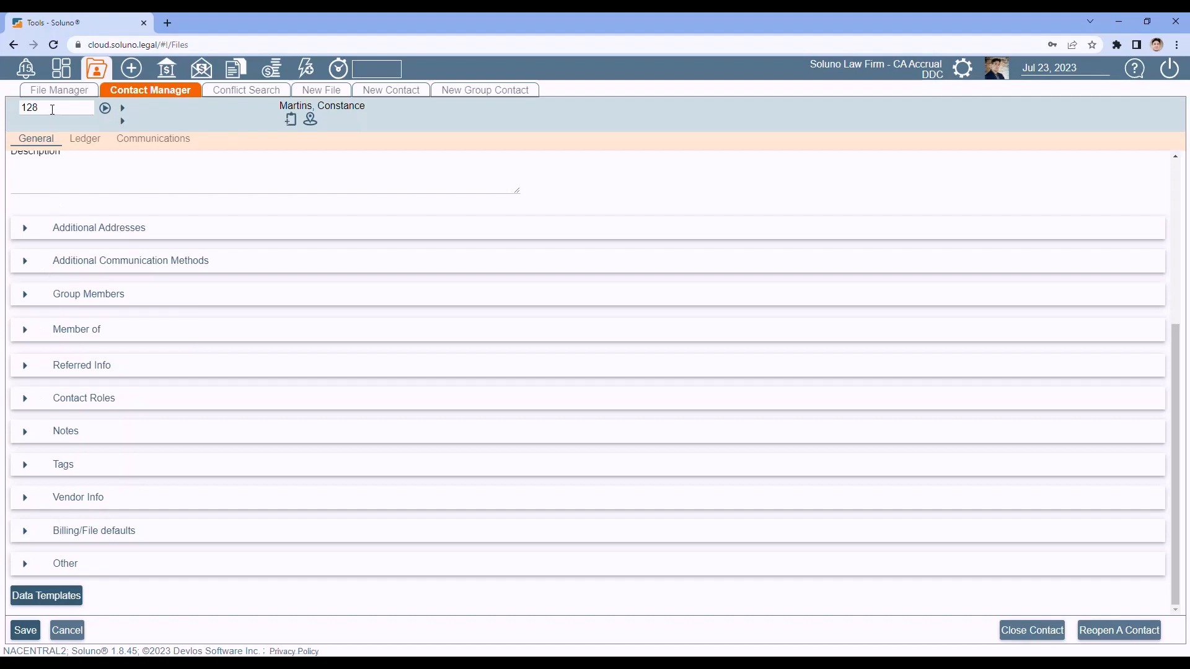
click(25, 564)
scroll(143, 470, down, 1)
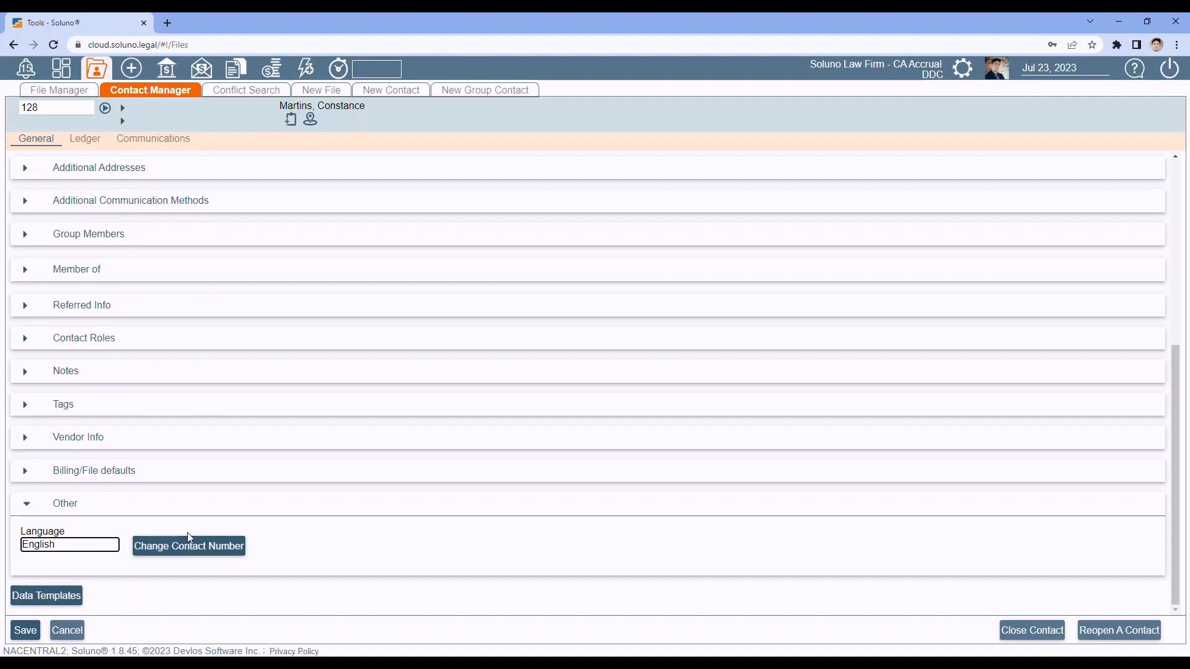
Step: Load contact 6, Frost Industries, and display its Client Ledger for file 6-001
click(21, 110)
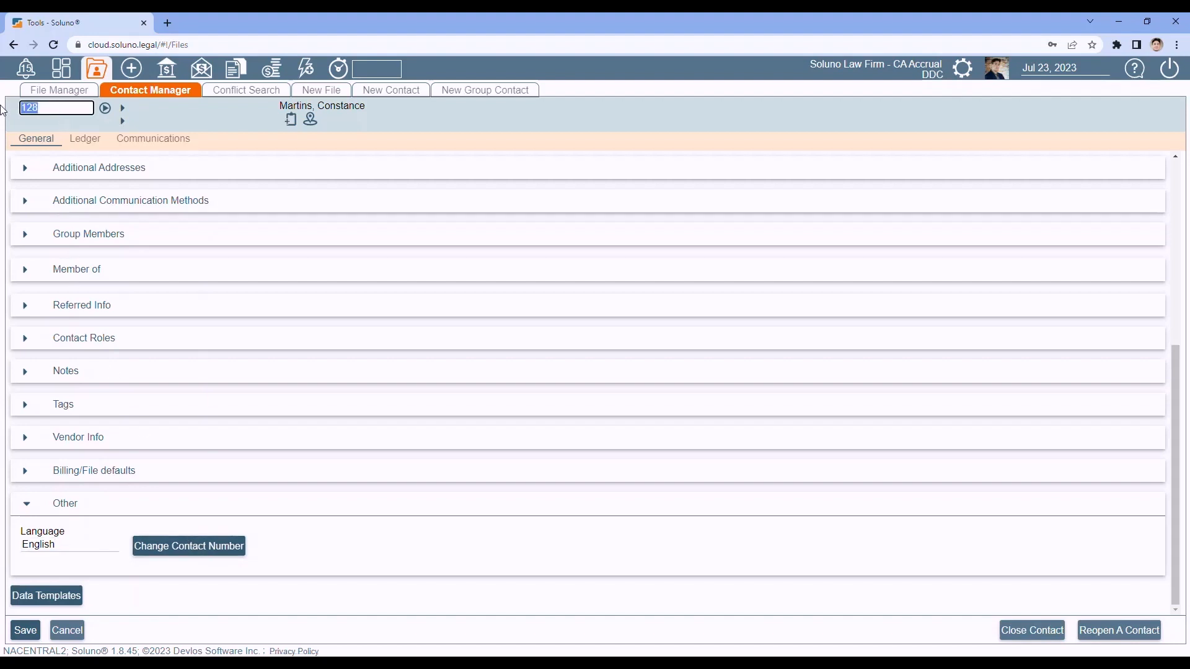
text(6)
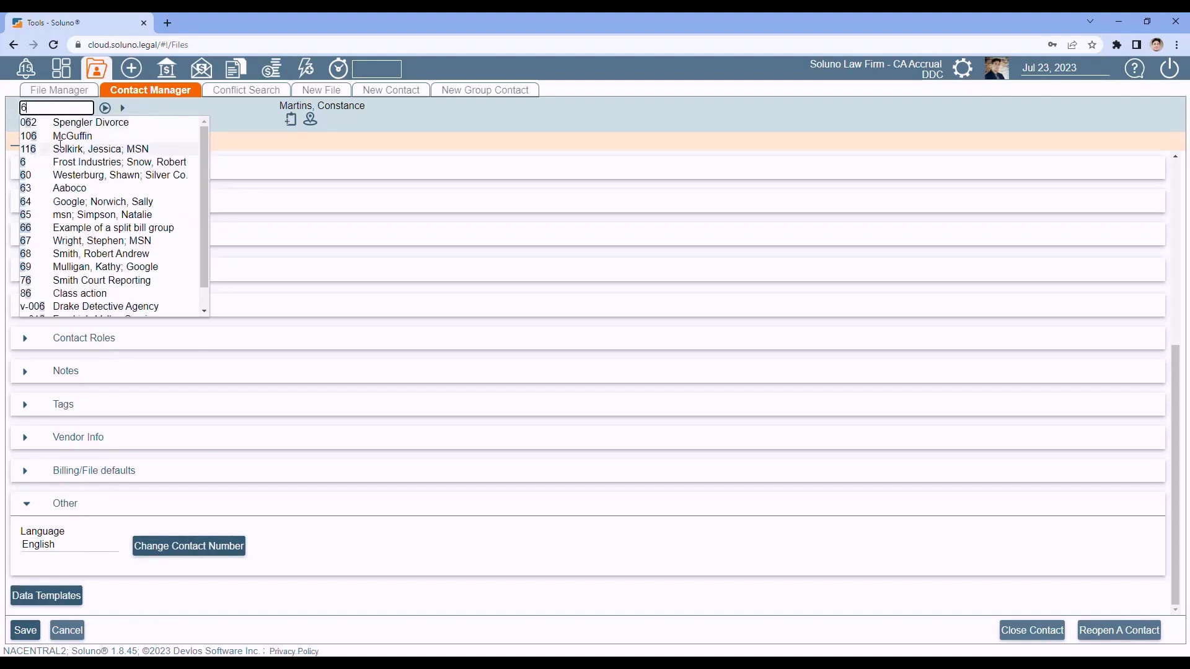
click(72, 160)
click(105, 109)
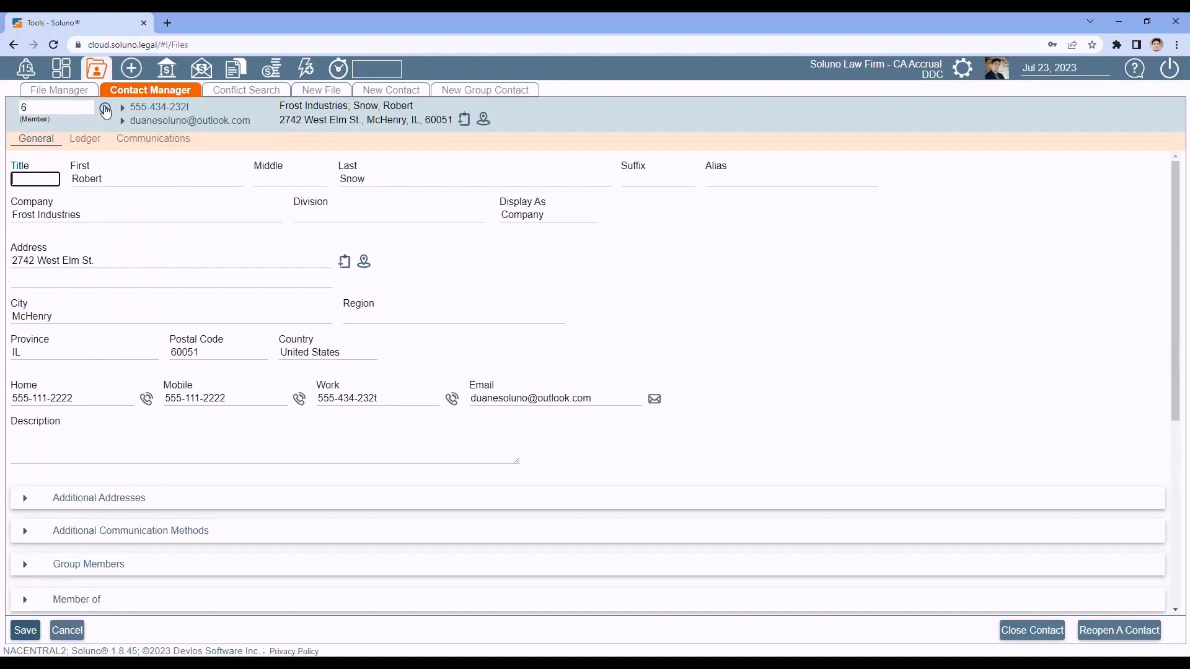
click(85, 144)
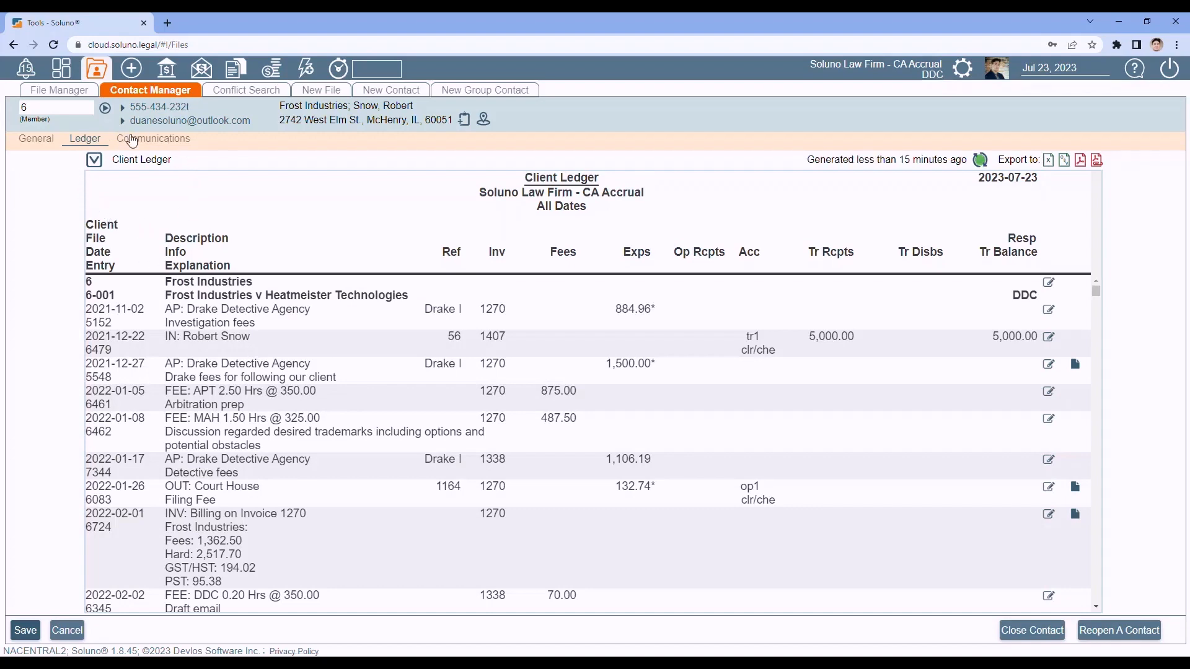
Step: Browse the ledger Options View list, cancel, and show Frost Industries' communications log of invoices
click(95, 165)
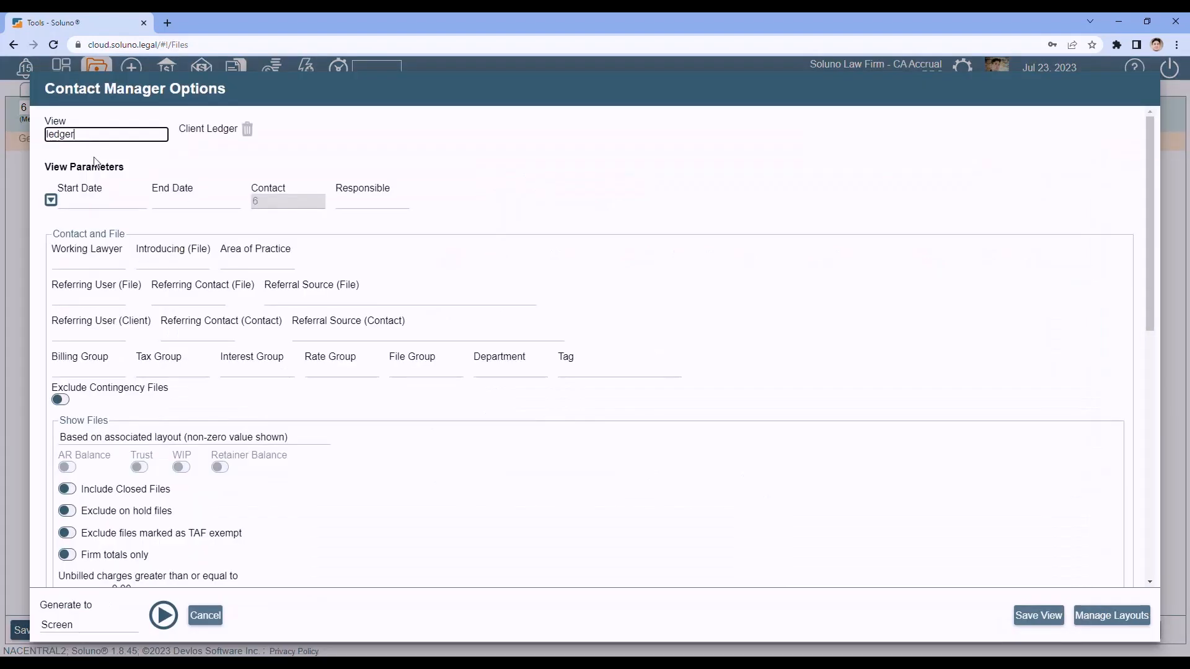
click(96, 132)
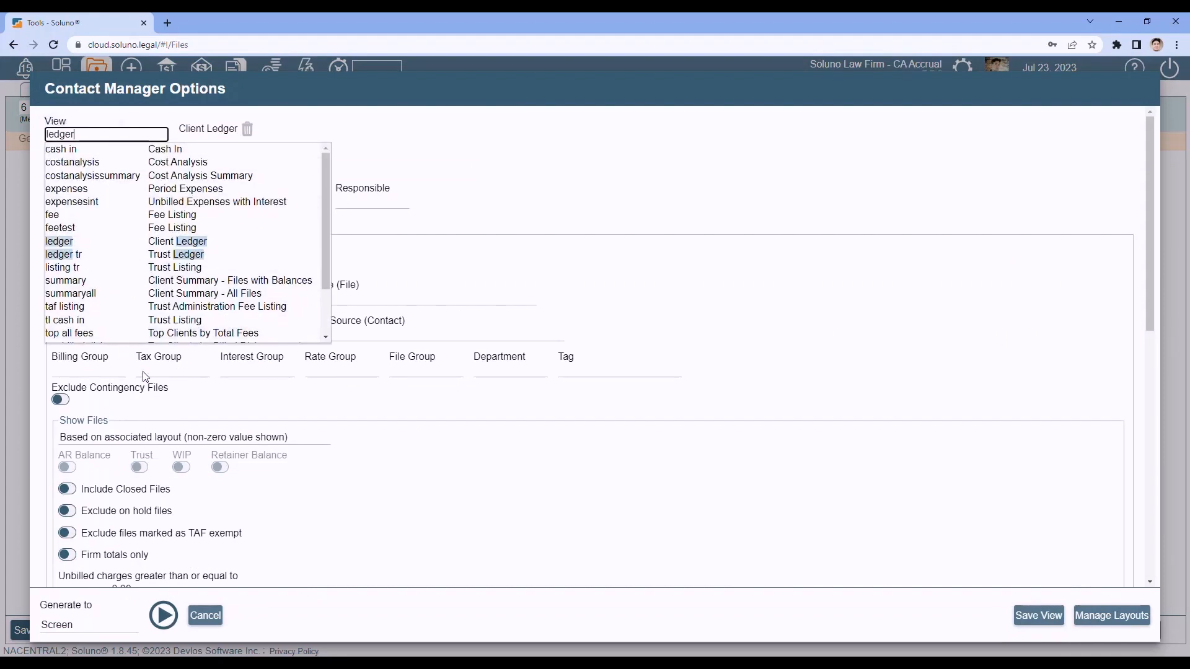
click(205, 615)
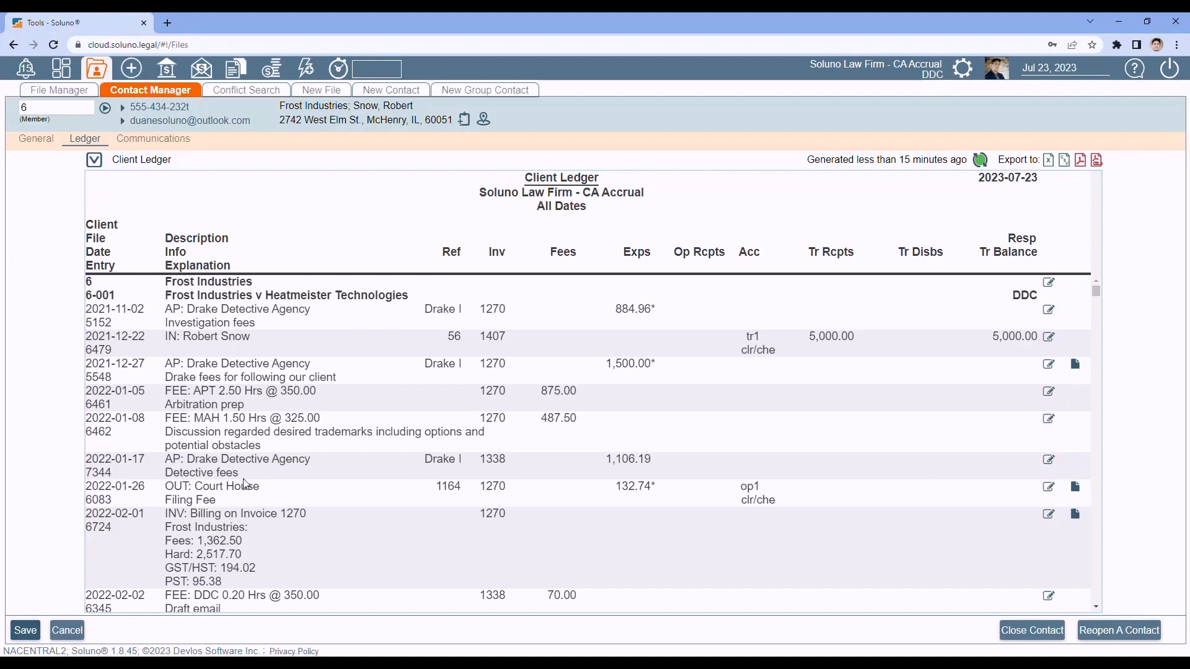
click(149, 140)
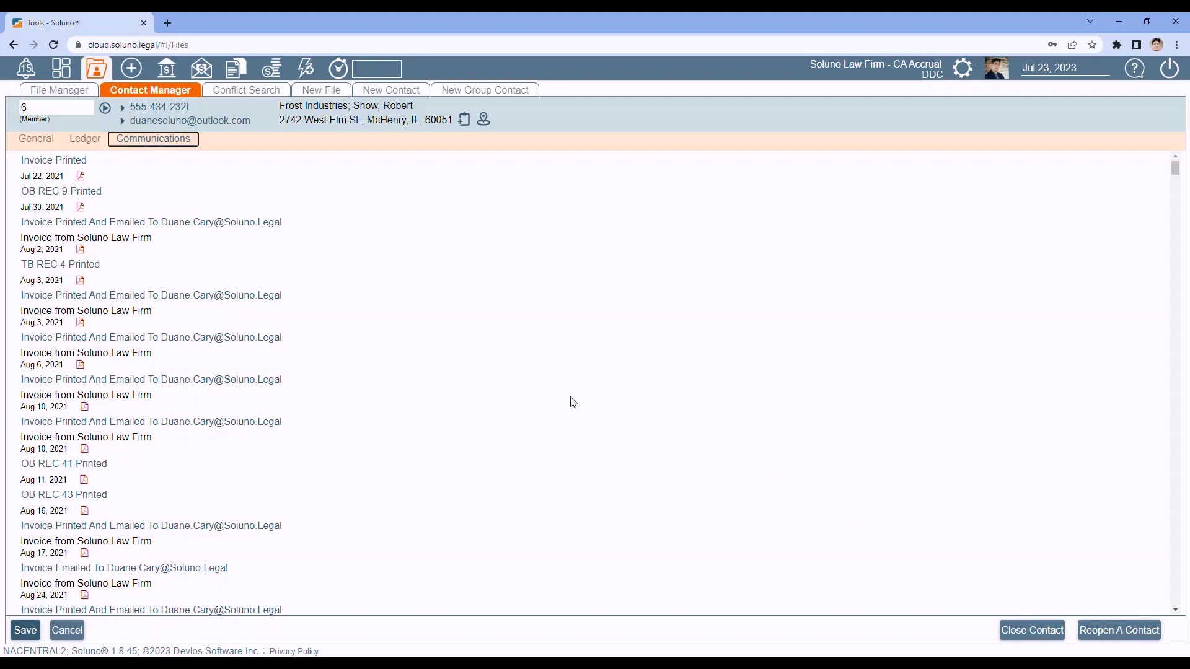
Step: Switch to File Manager to view file 6-001 with $69,740.04 billed due and $3,744.83 in trust
click(50, 92)
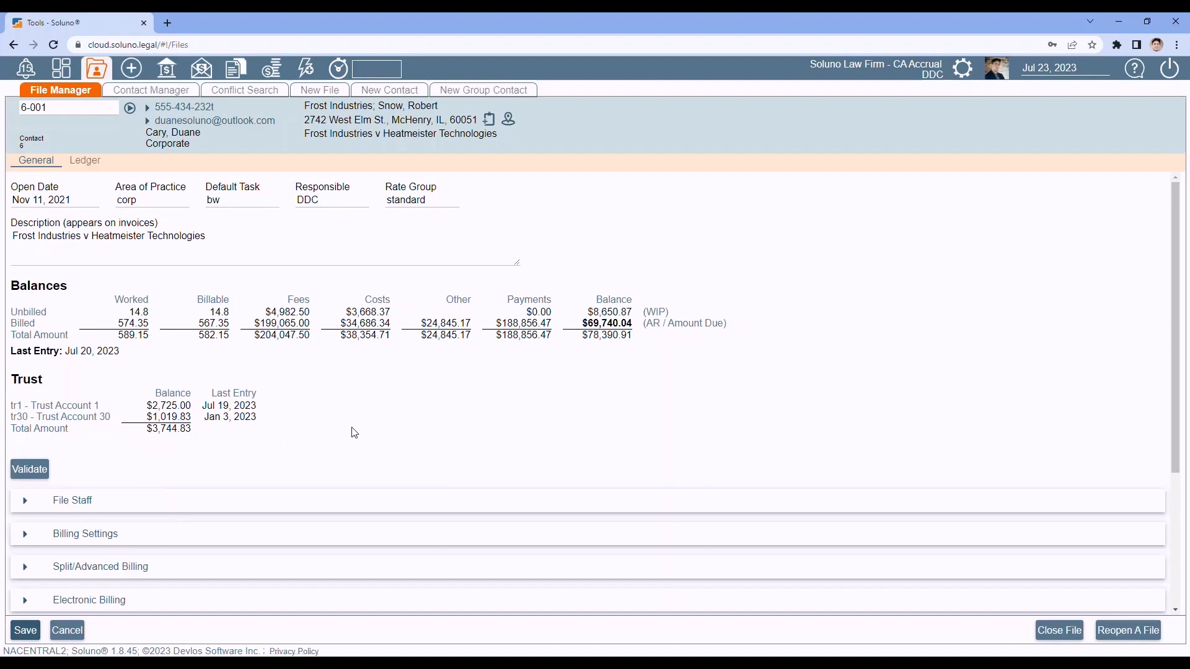
Step: Expand file 6-001's Other section and display its Client Ledger of fee, expense and trust entries
scroll(345, 356, down, 4)
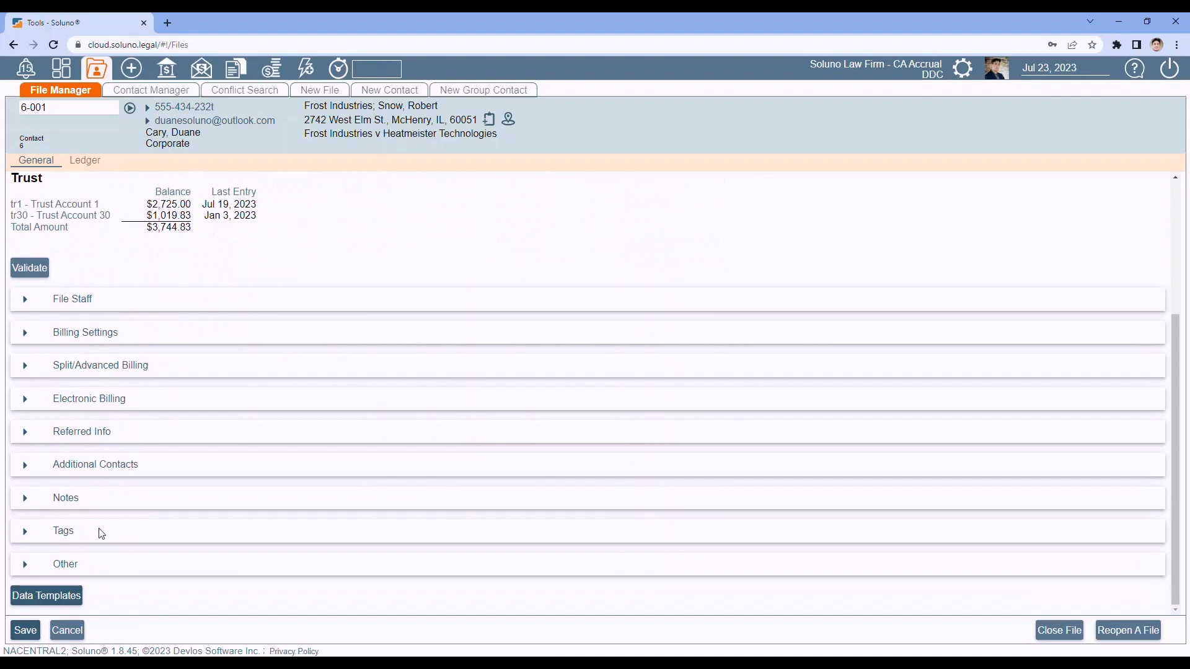
click(26, 567)
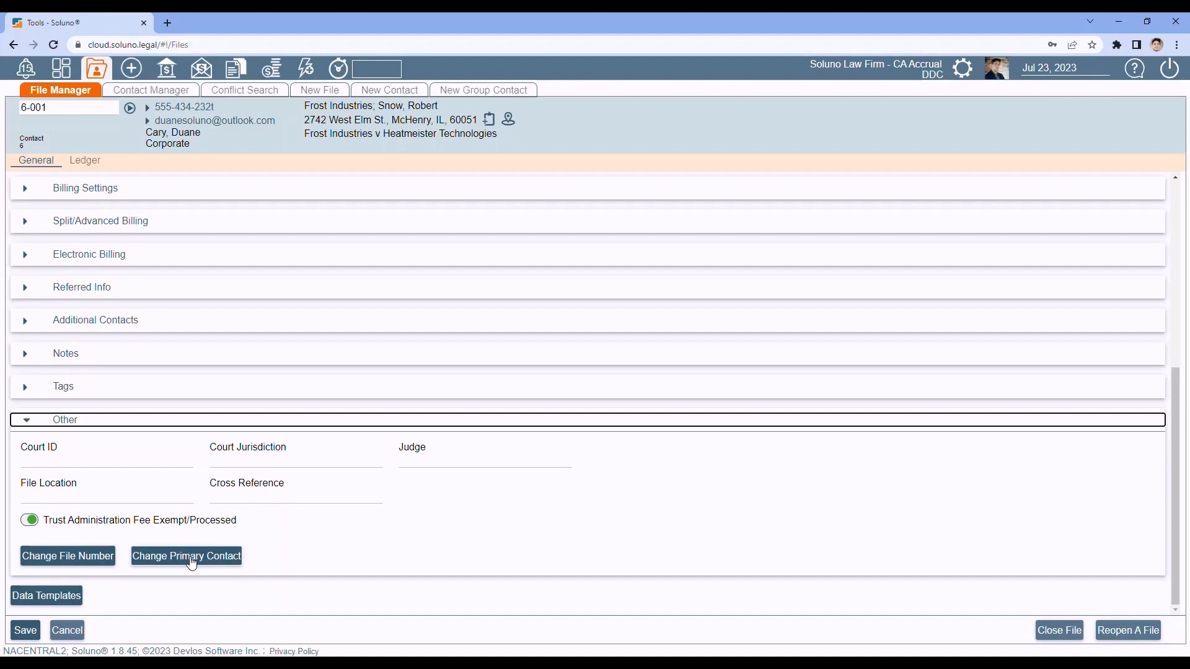
click(89, 165)
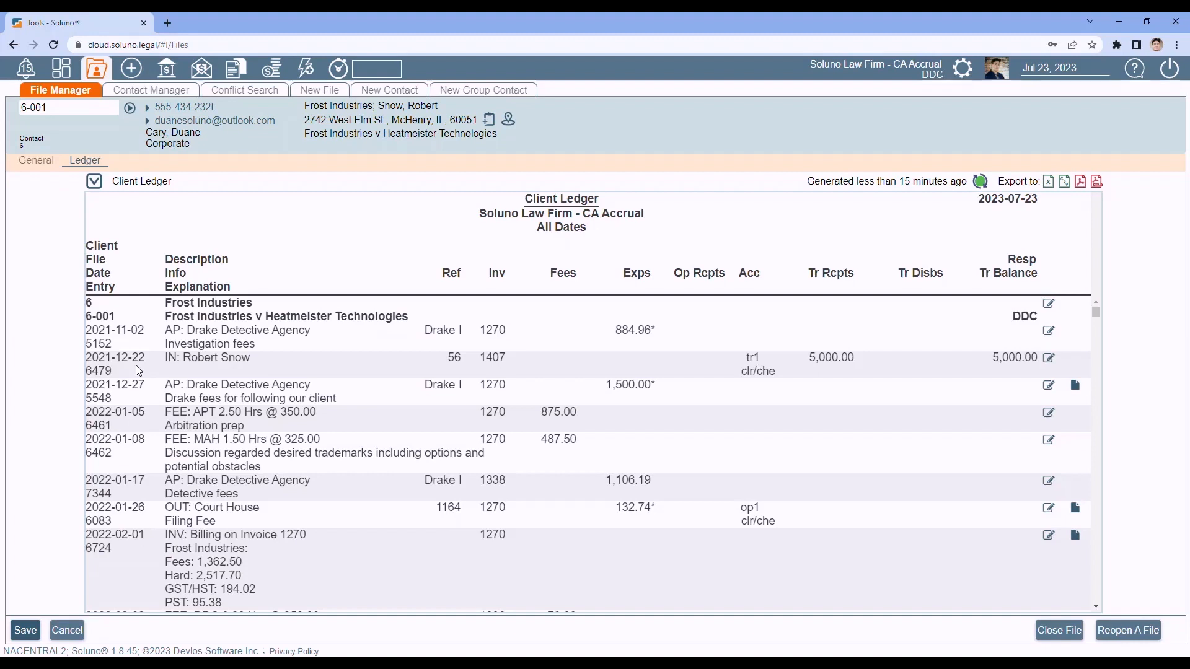
click(94, 185)
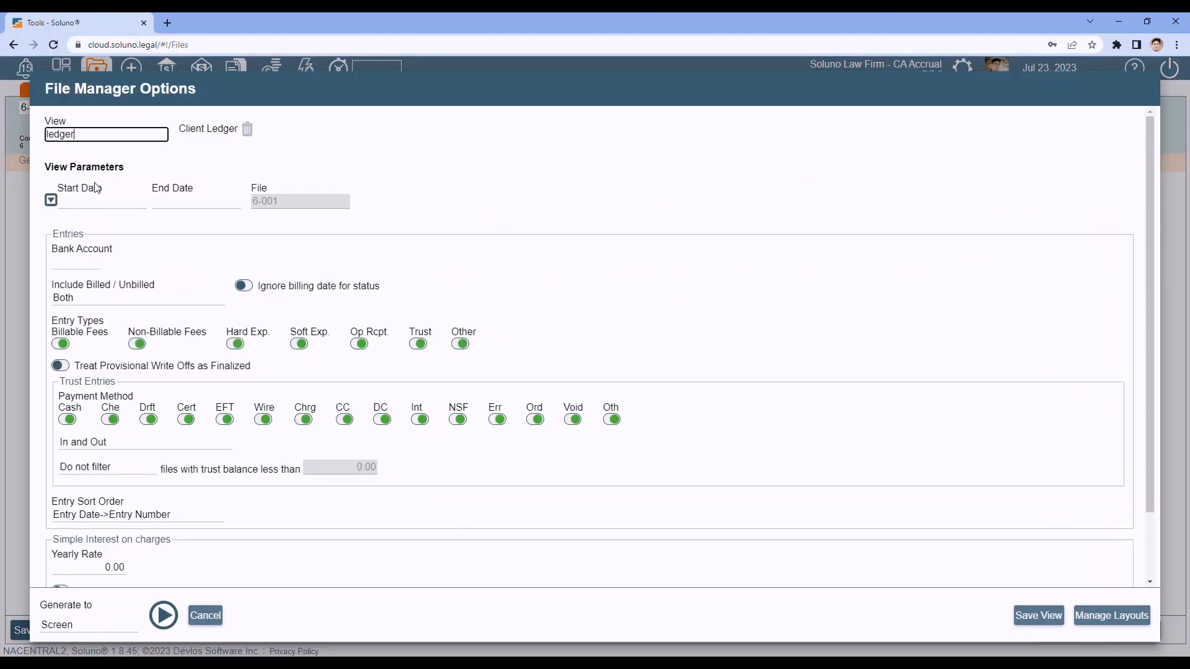
click(103, 135)
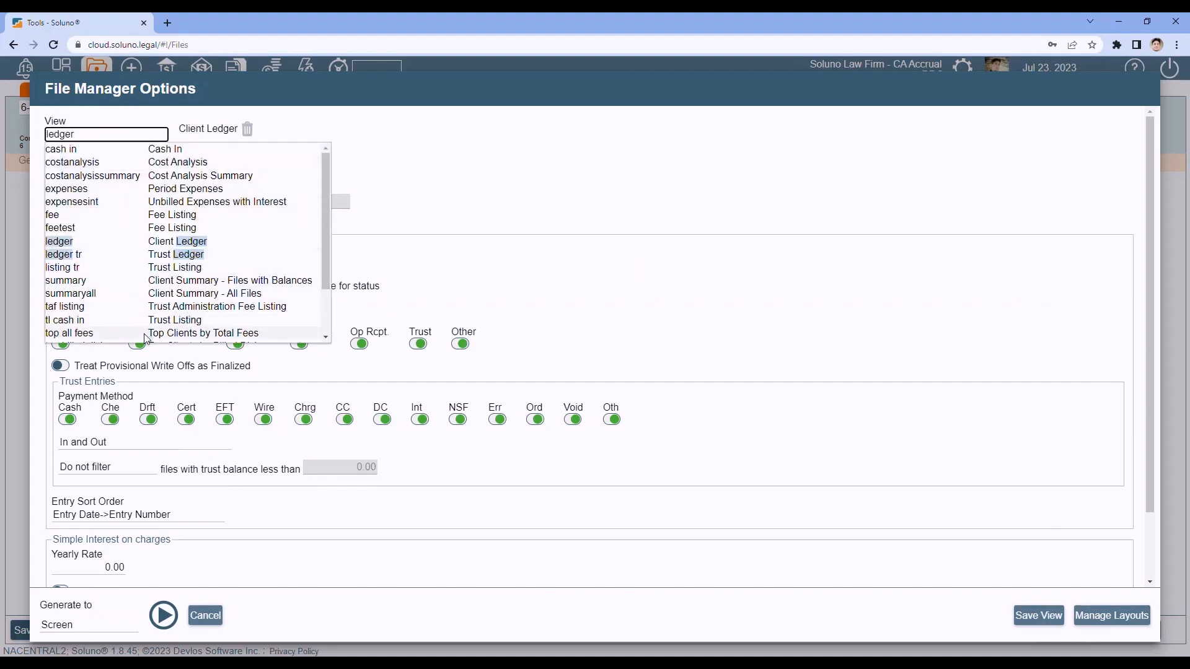
click(205, 616)
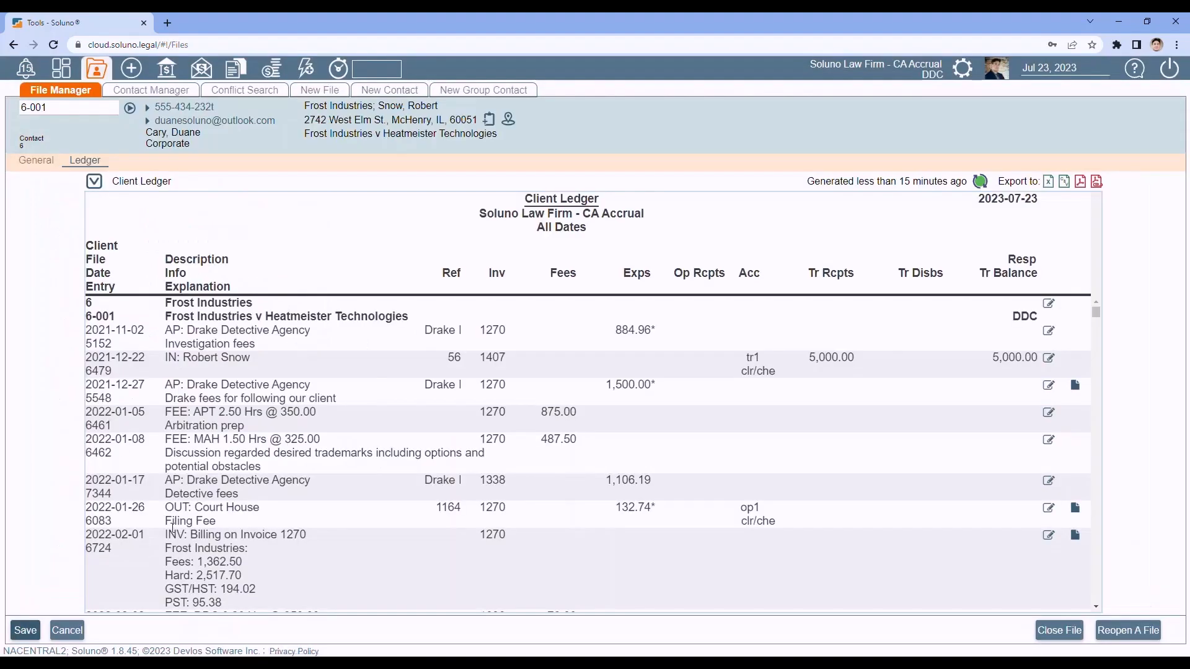